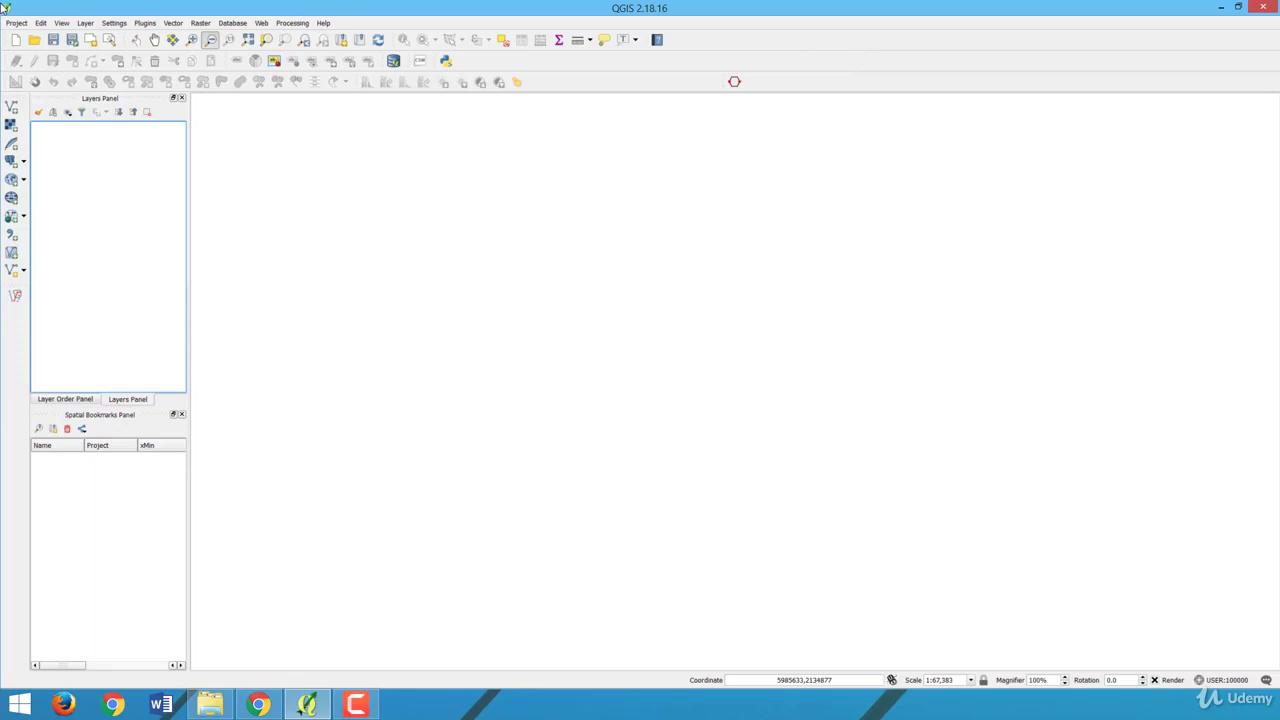
Add the SF_data_new.shp shapefile from the Choropleth Map folder as a vector layer.
click(17, 23)
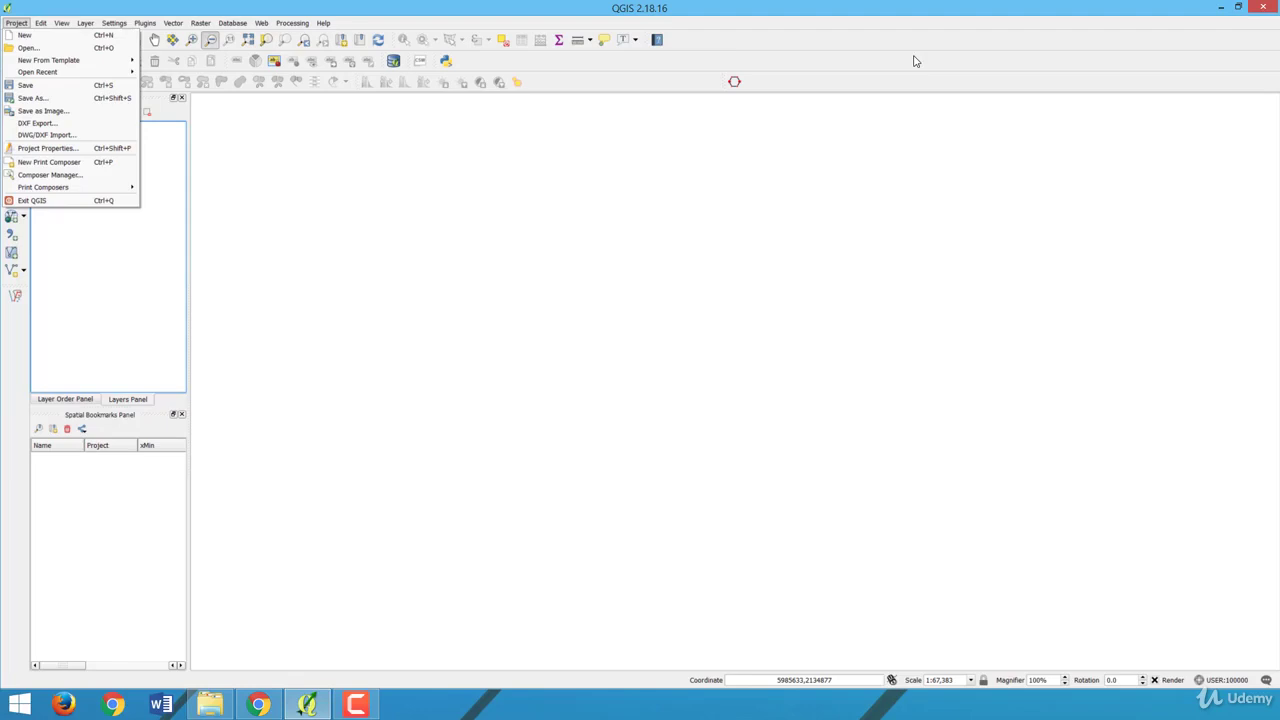
click(85, 22)
mouse_move(101, 47)
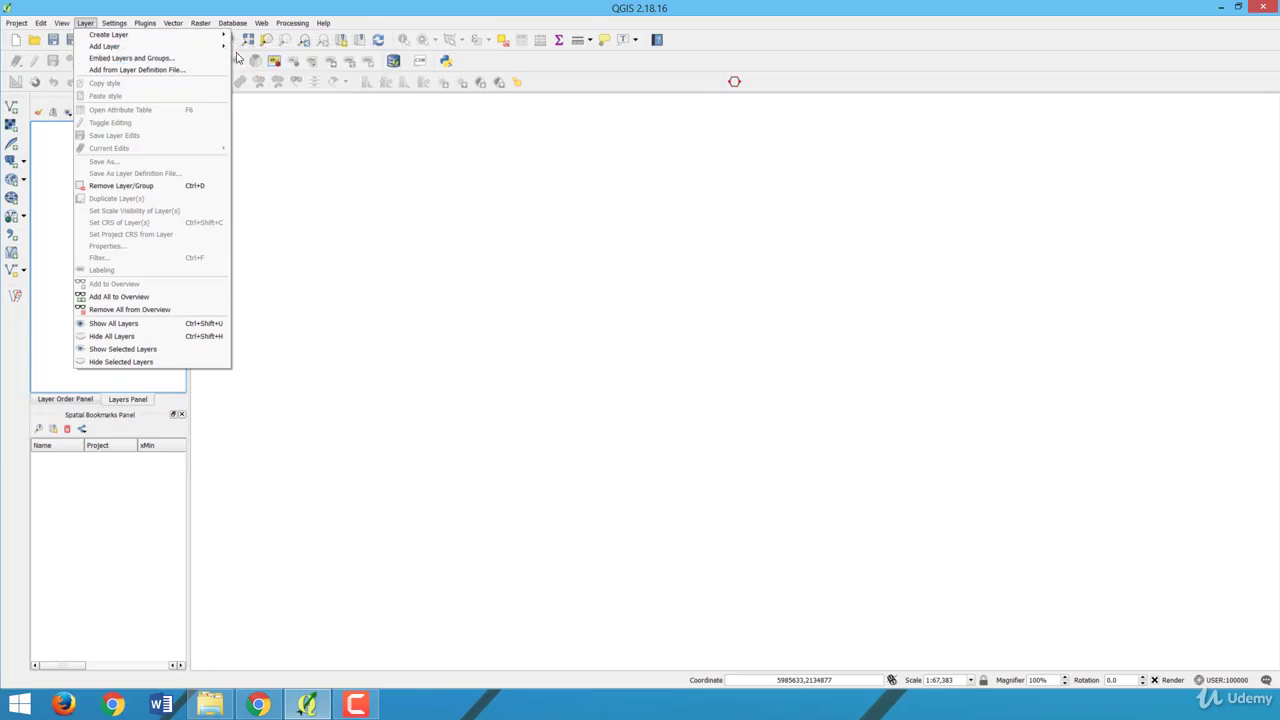
mouse_move(211, 49)
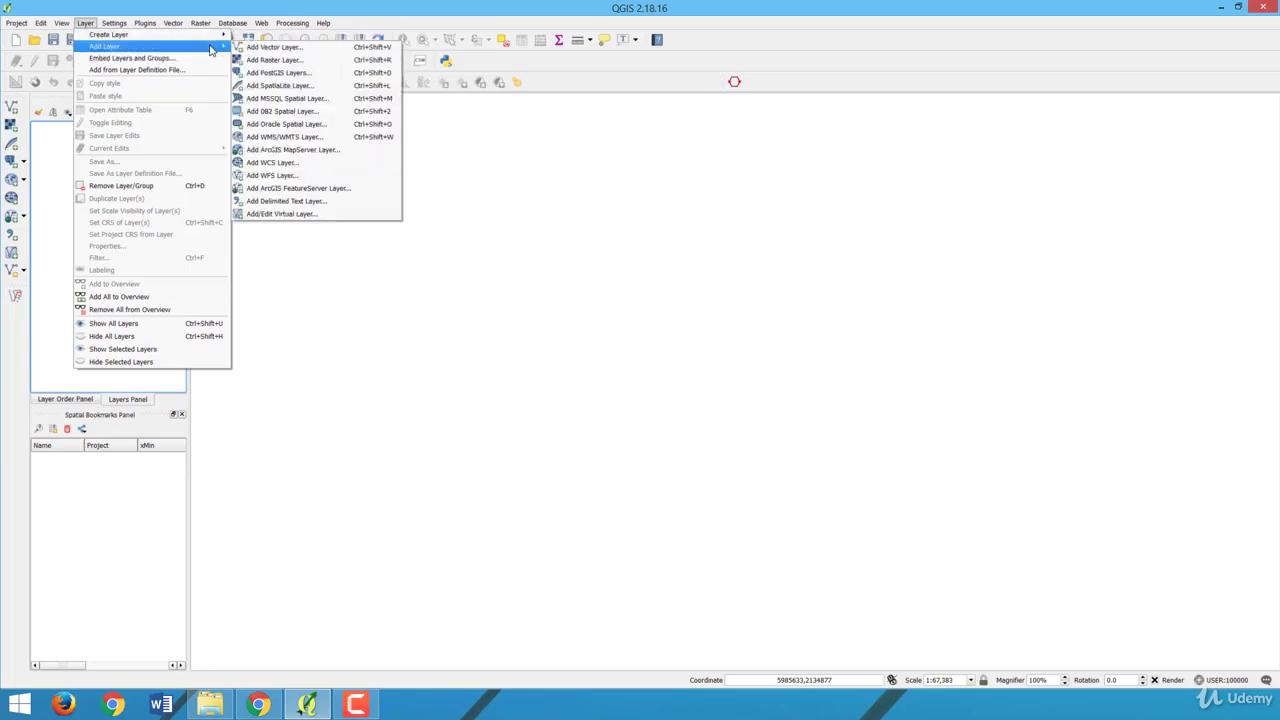
click(268, 47)
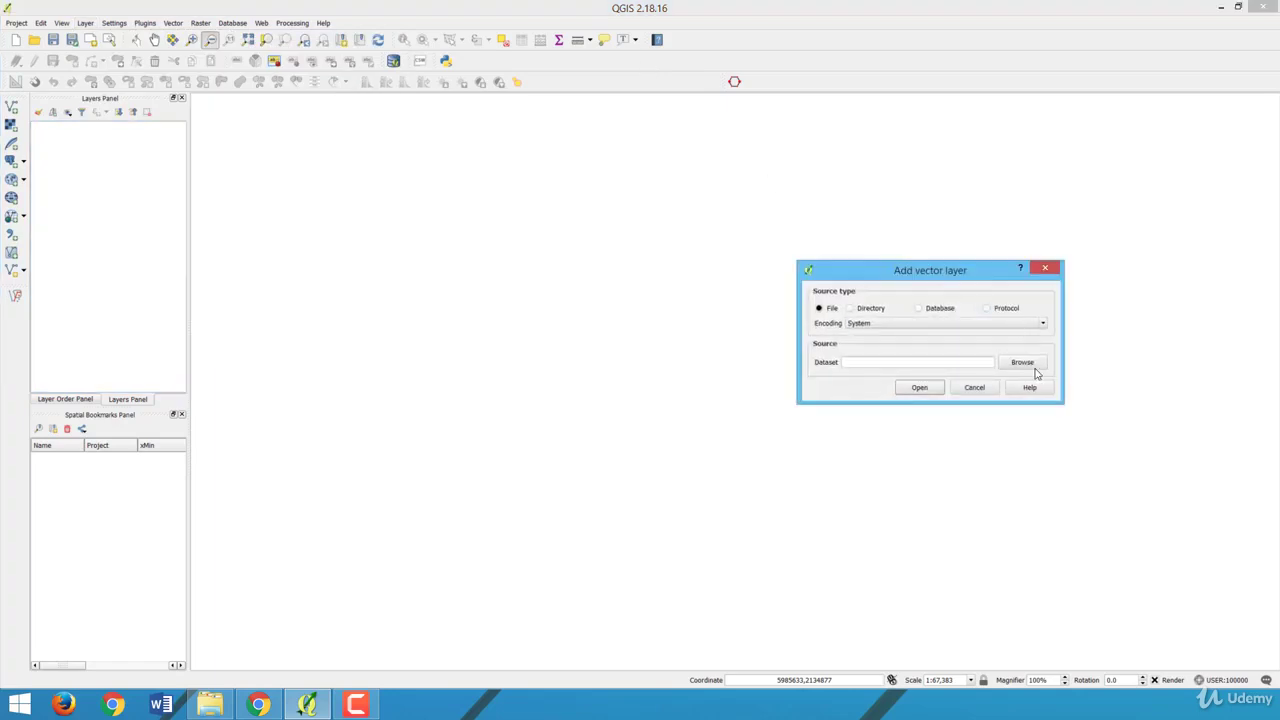
click(1024, 364)
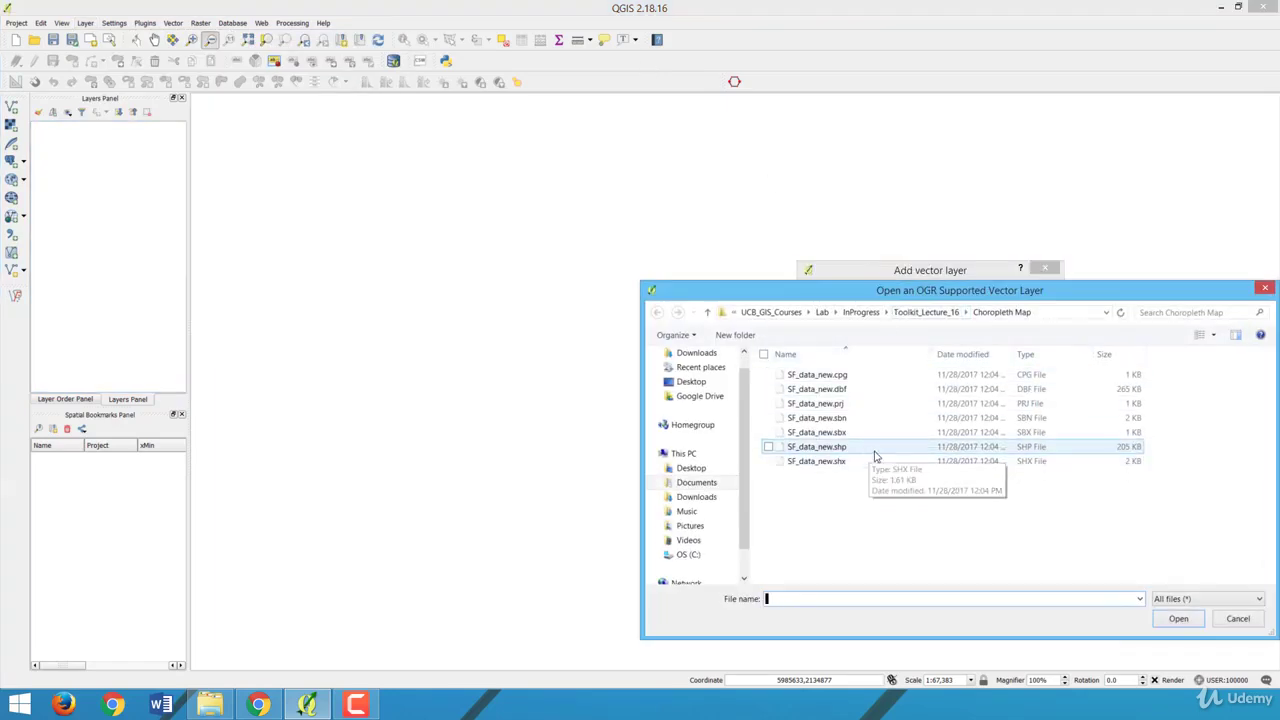
double_click(873, 448)
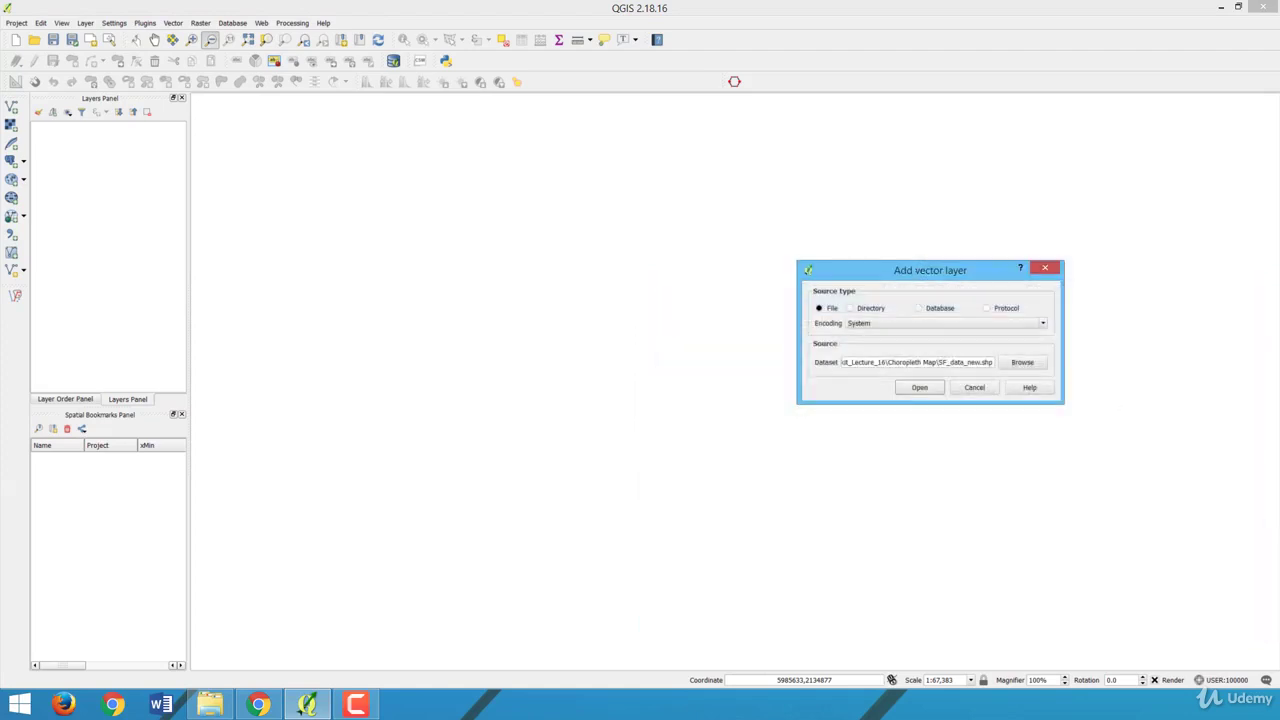
click(919, 387)
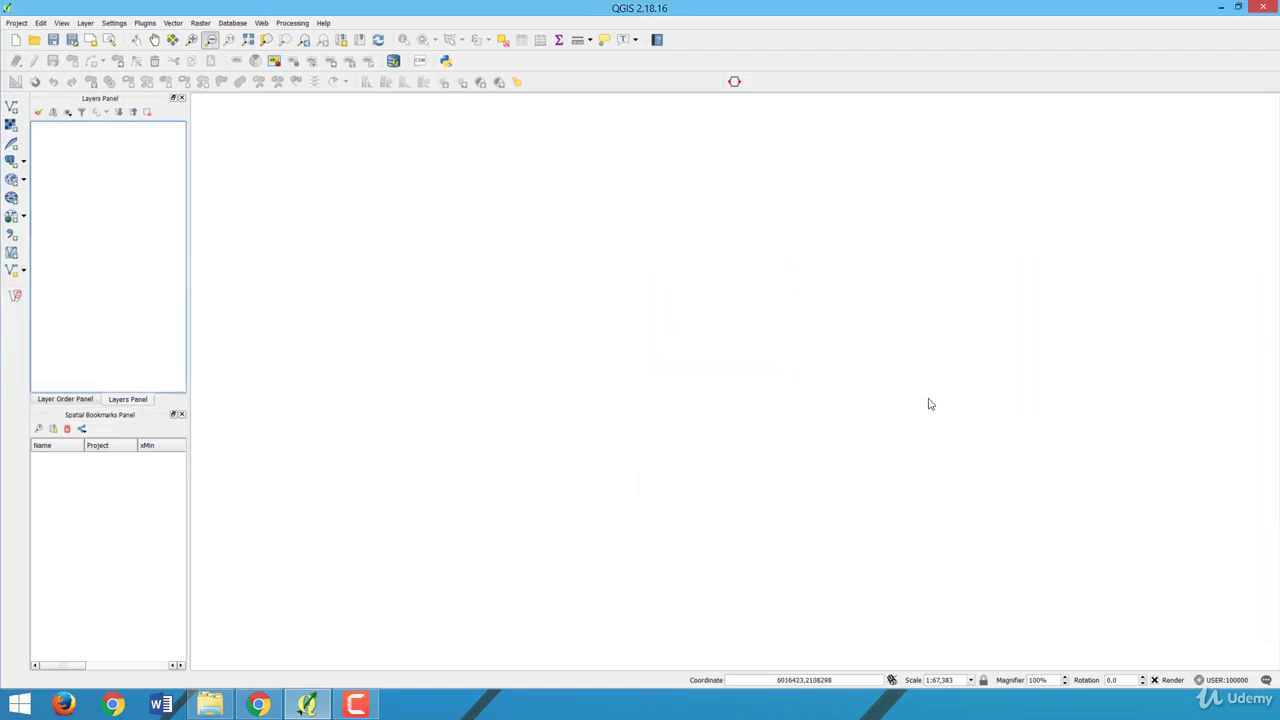
click(85, 23)
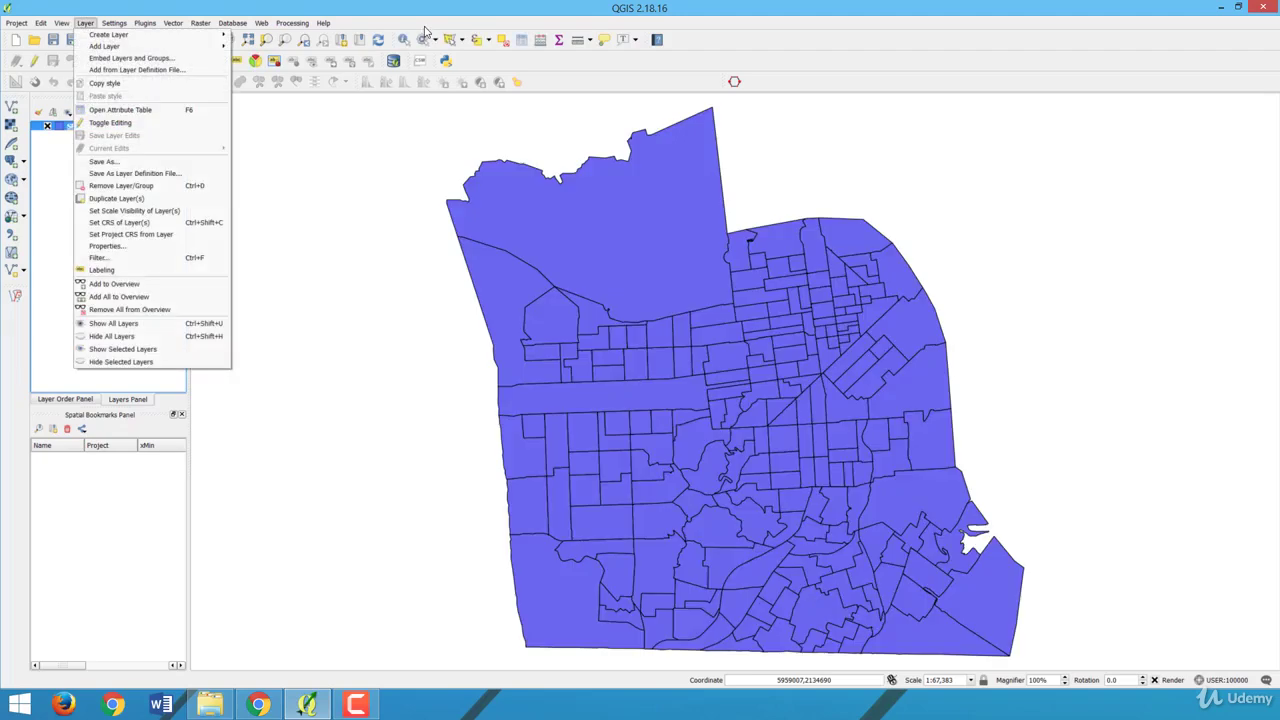
click(812, 54)
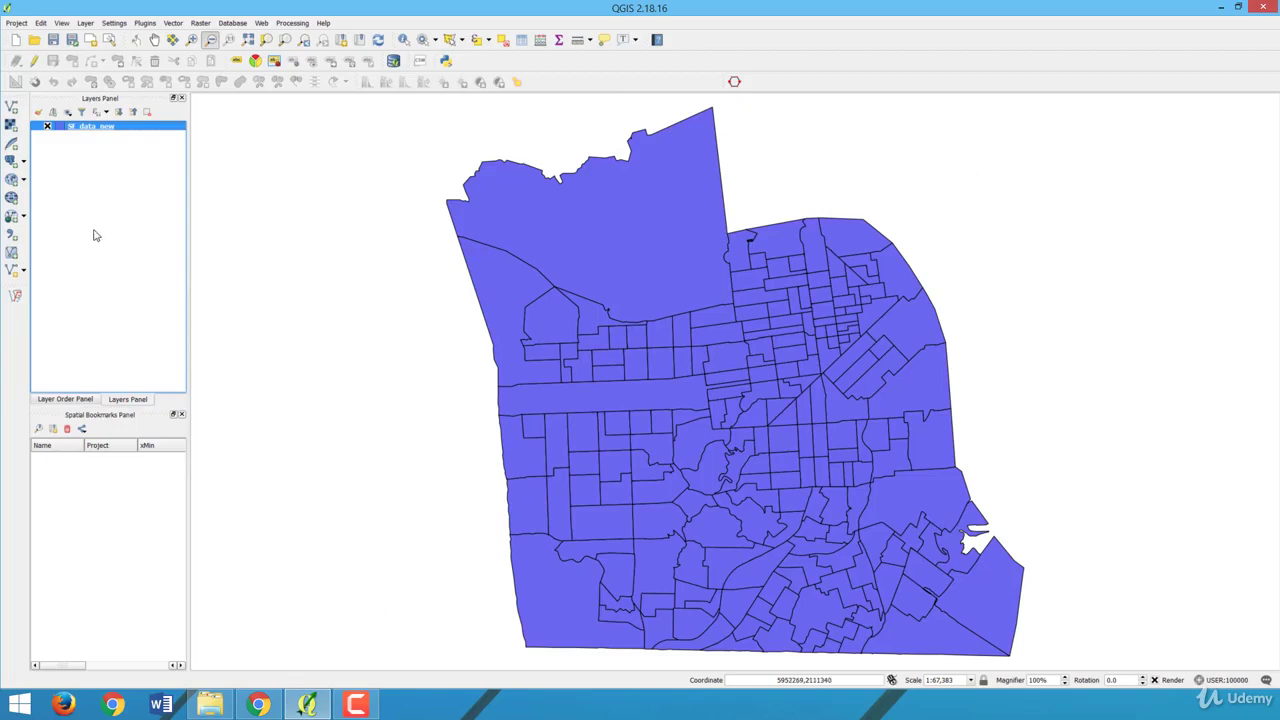
Set the SF_data_new layer's style to Graduated, using the sfCancer__ column as the classified attribute.
right_click(133, 128)
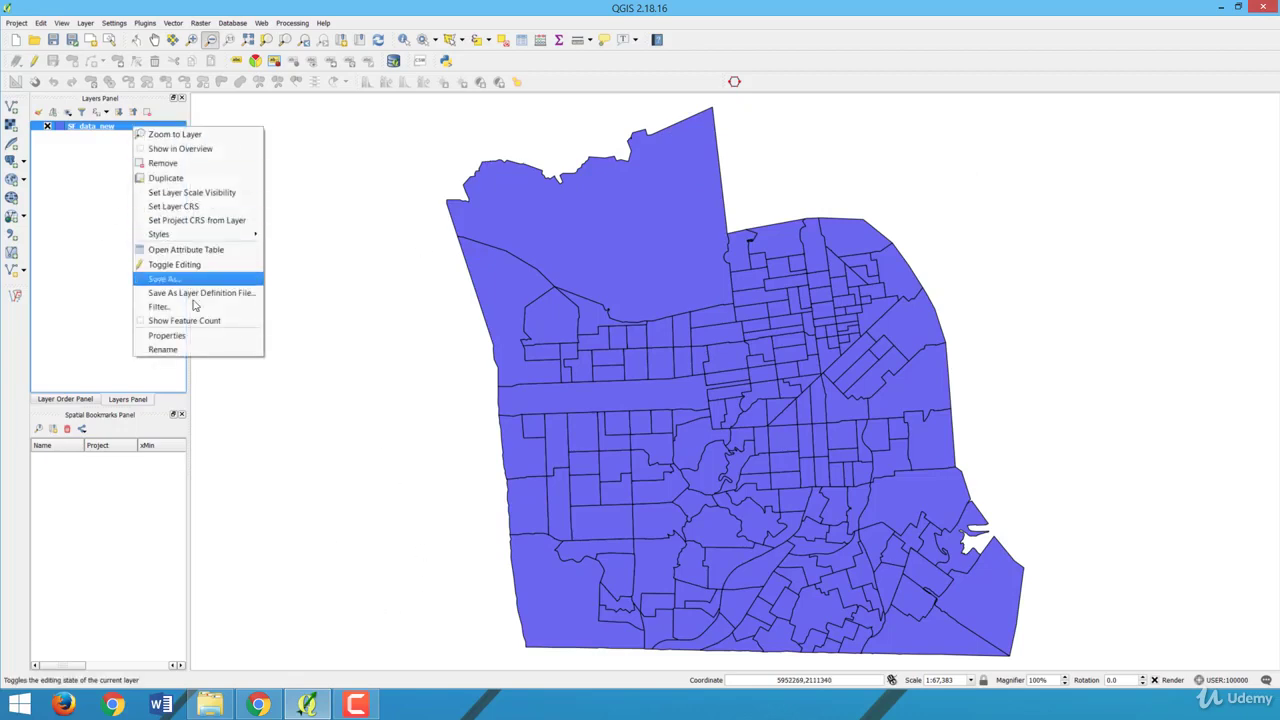
click(200, 335)
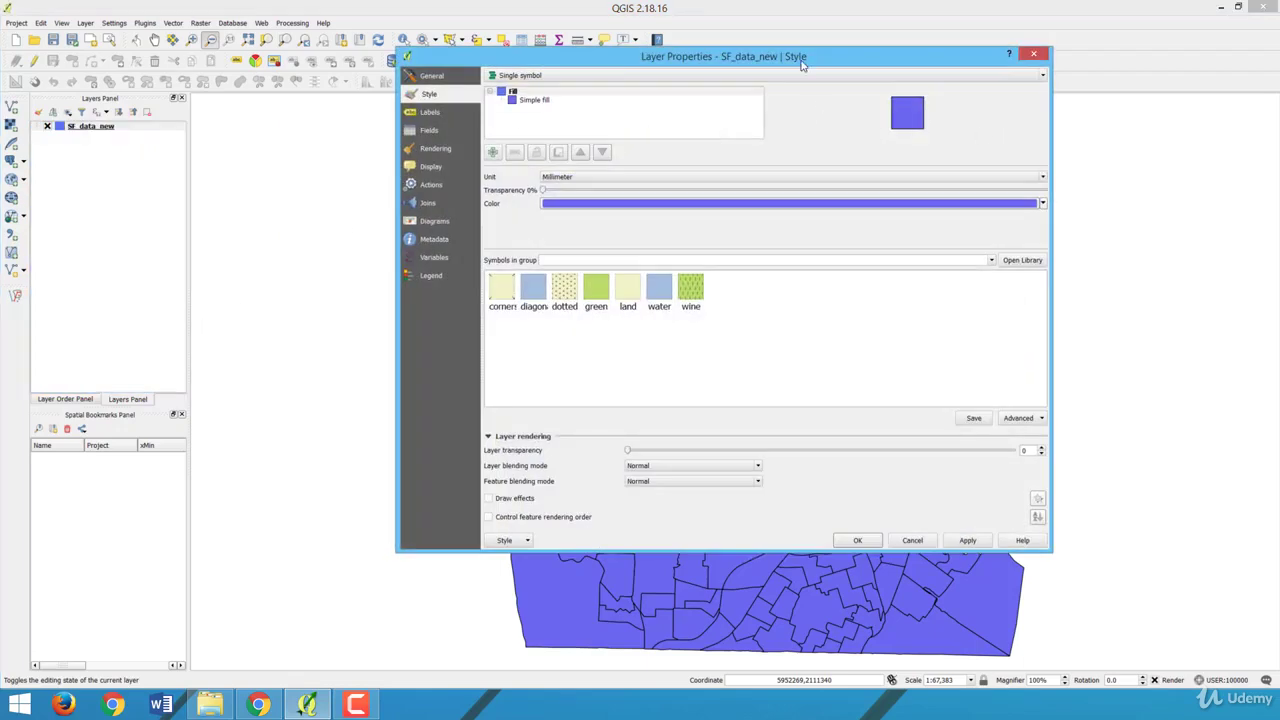
drag(806, 59, 649, 50)
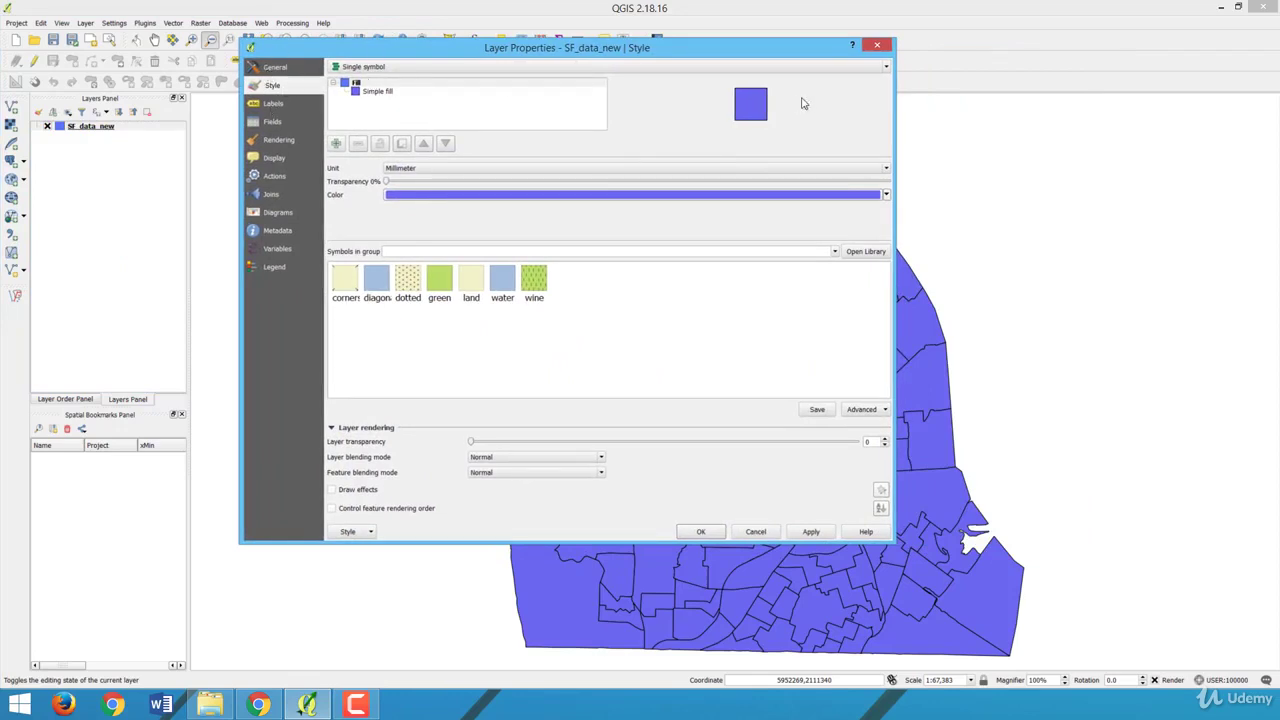
click(886, 68)
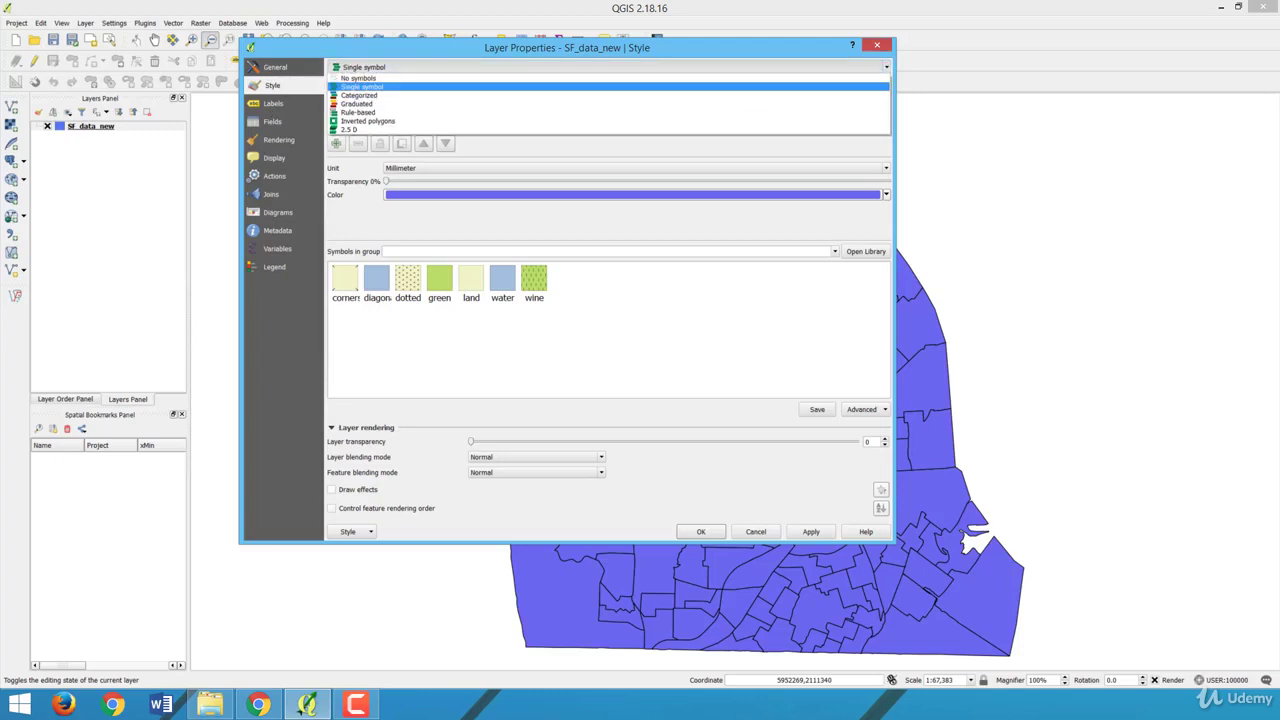
click(370, 105)
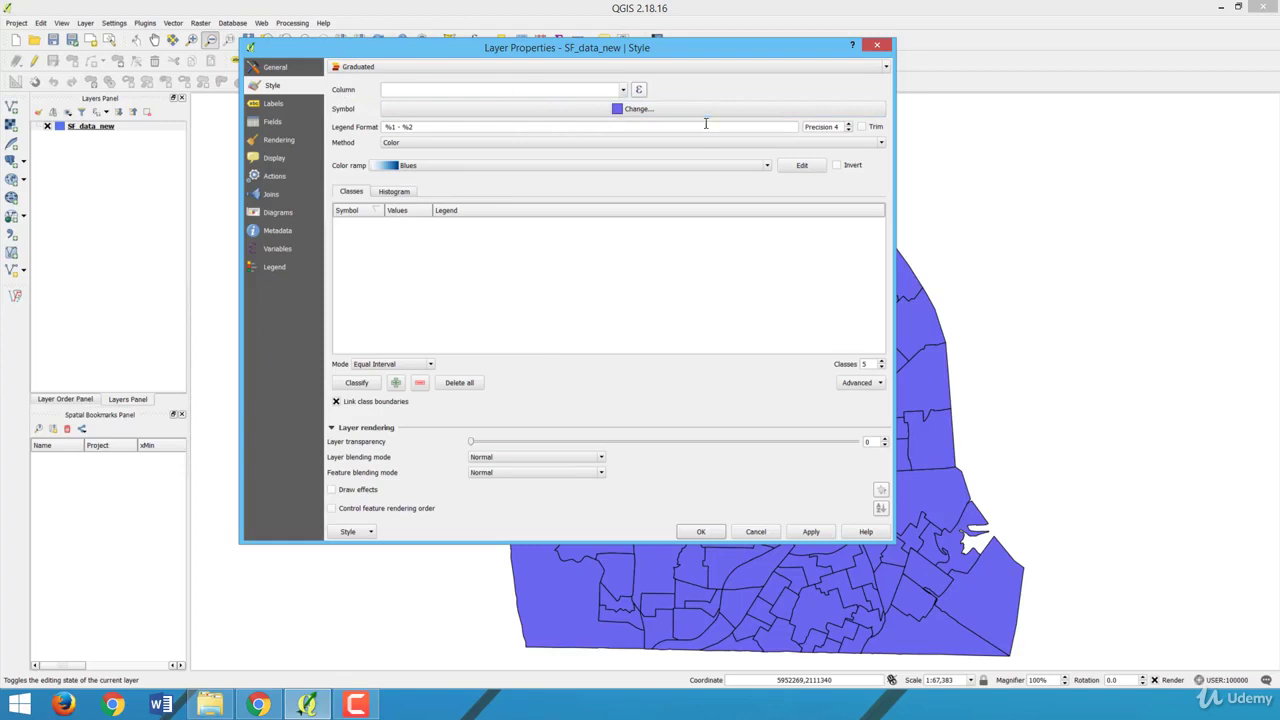
click(622, 91)
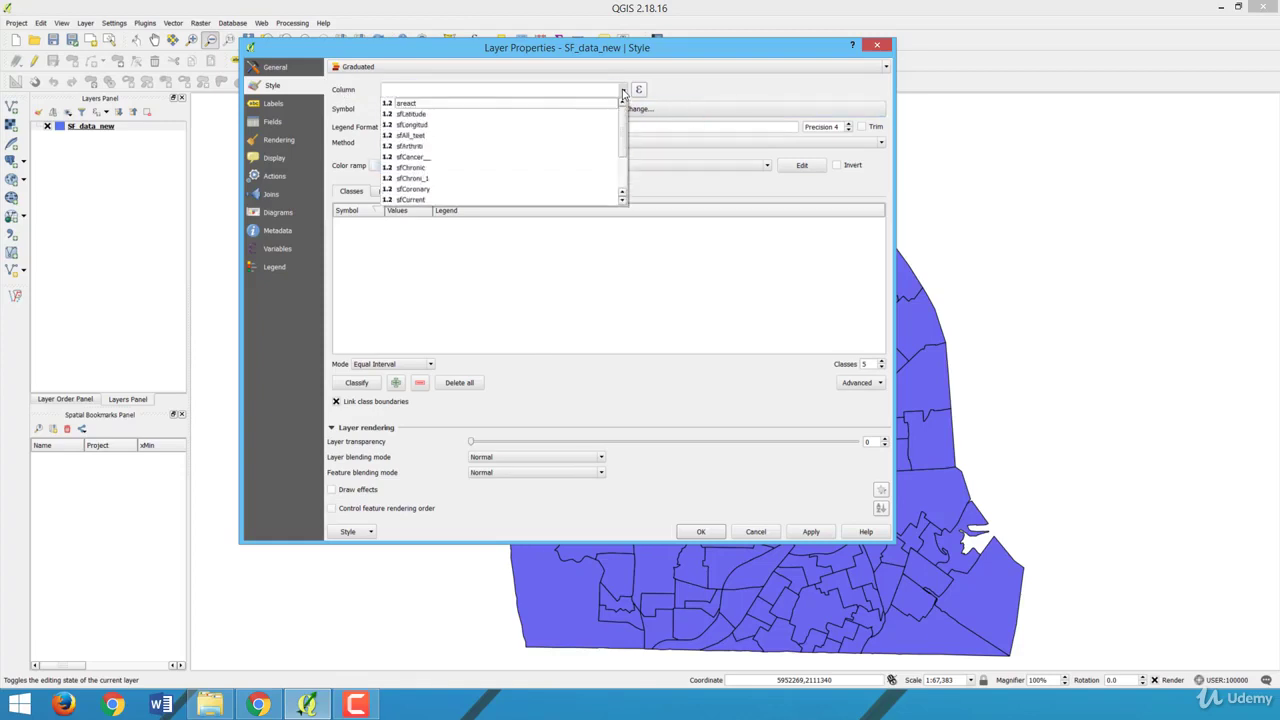
click(471, 163)
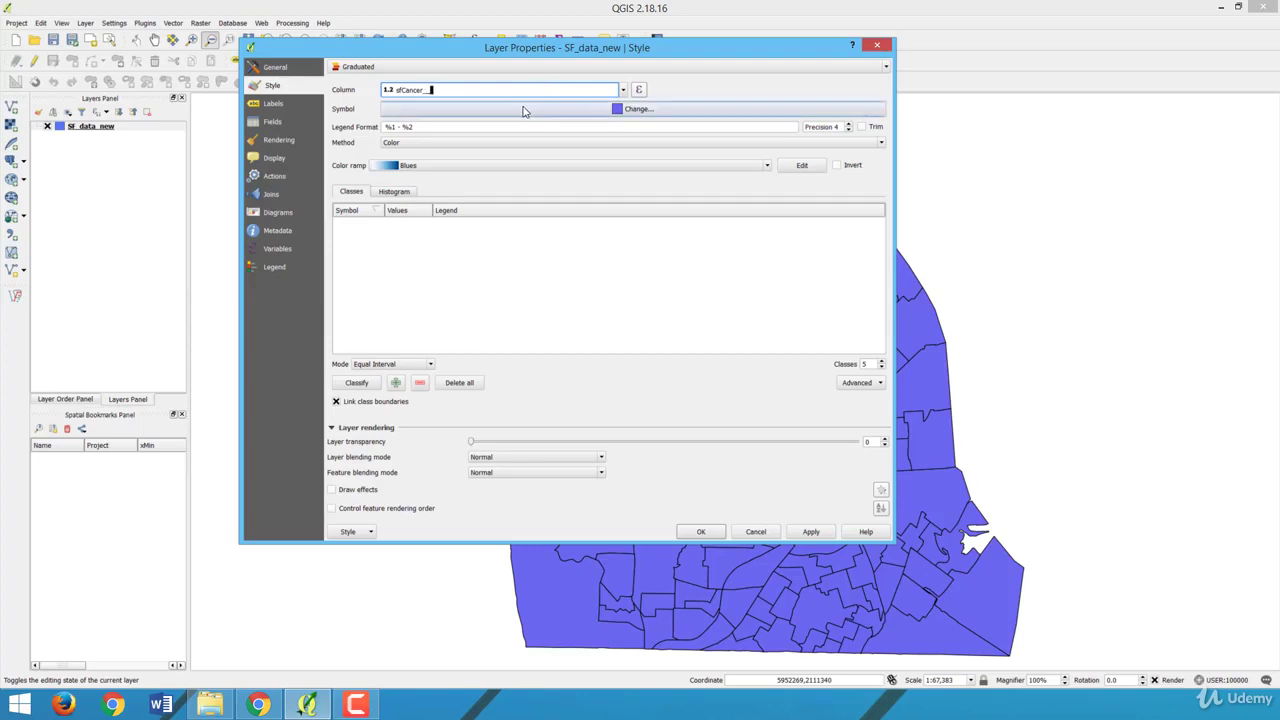
Classify the cancer values into five classes with Natural Breaks (Jenks) and apply the style to the layer.
click(430, 366)
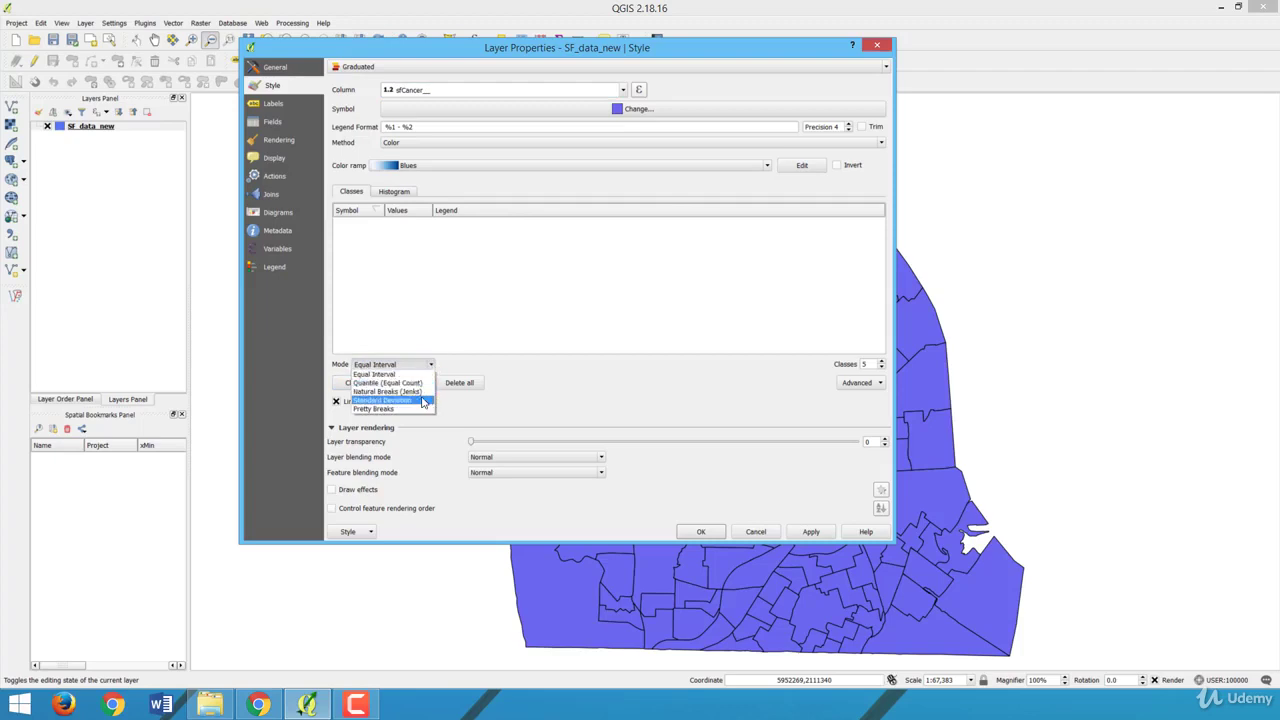
click(425, 393)
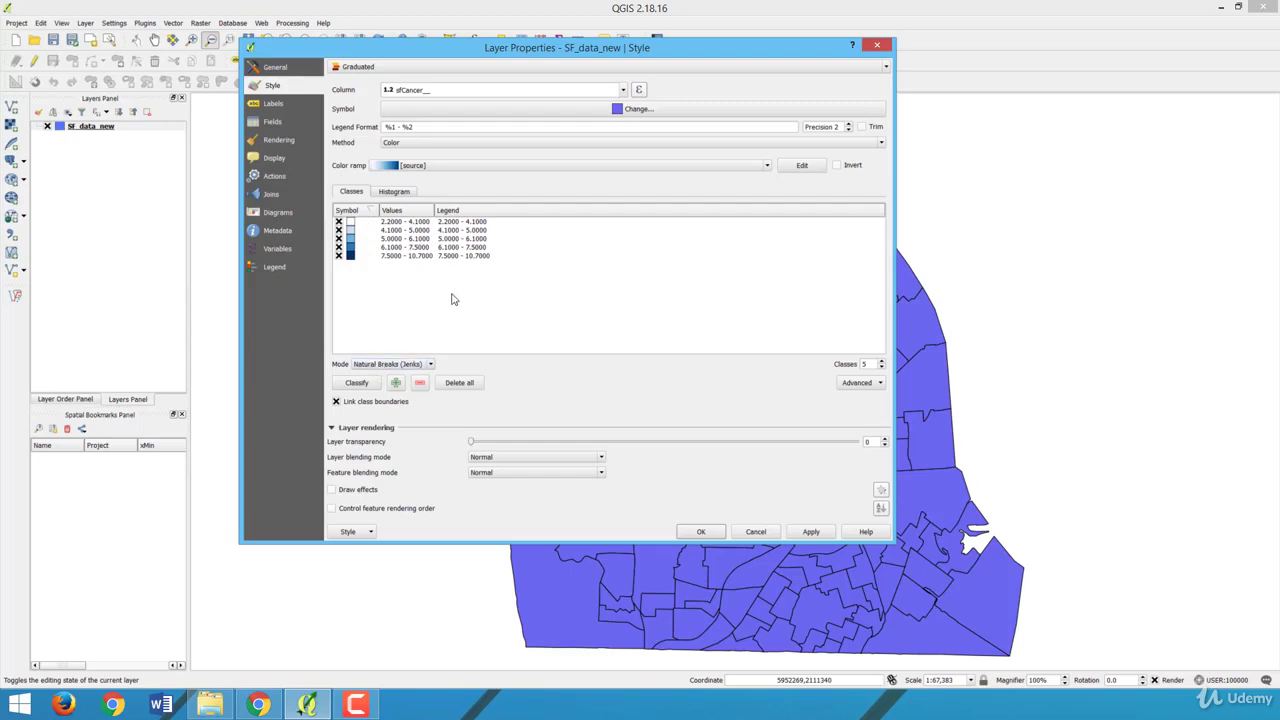
click(357, 384)
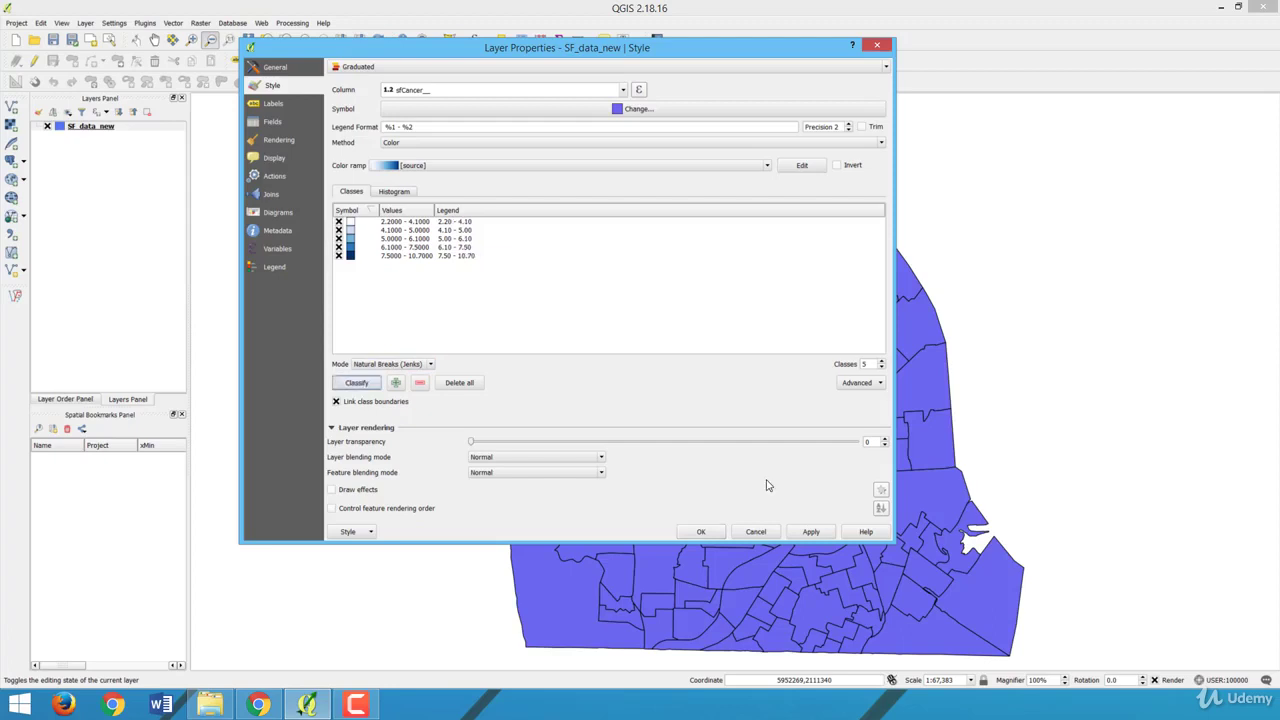
click(820, 534)
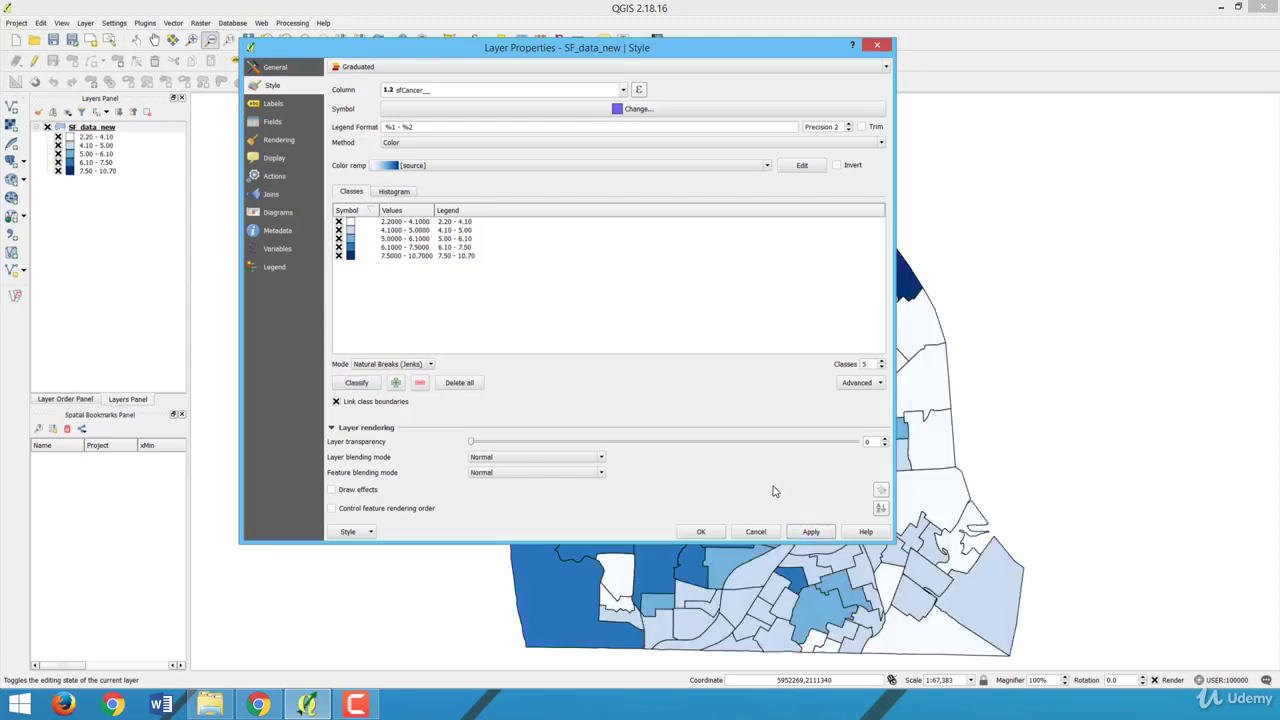
click(700, 532)
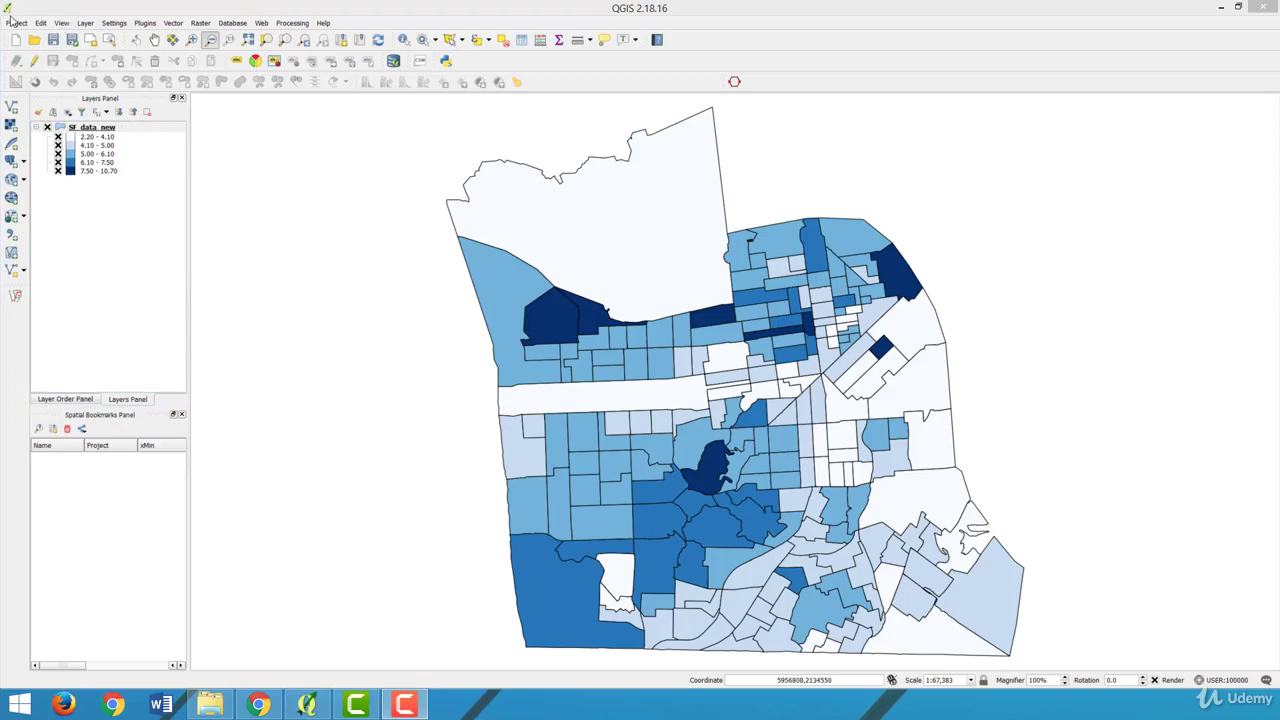
Create a new print composer titled SF Cancer.
click(18, 23)
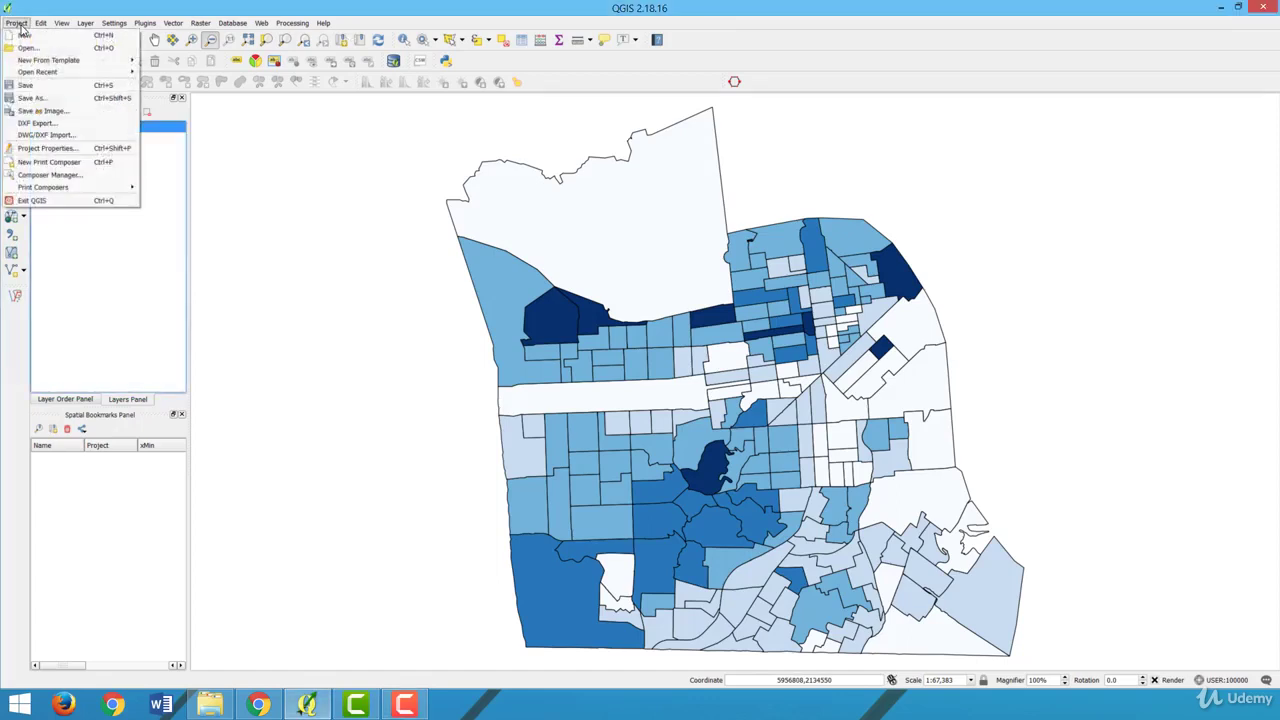
click(70, 162)
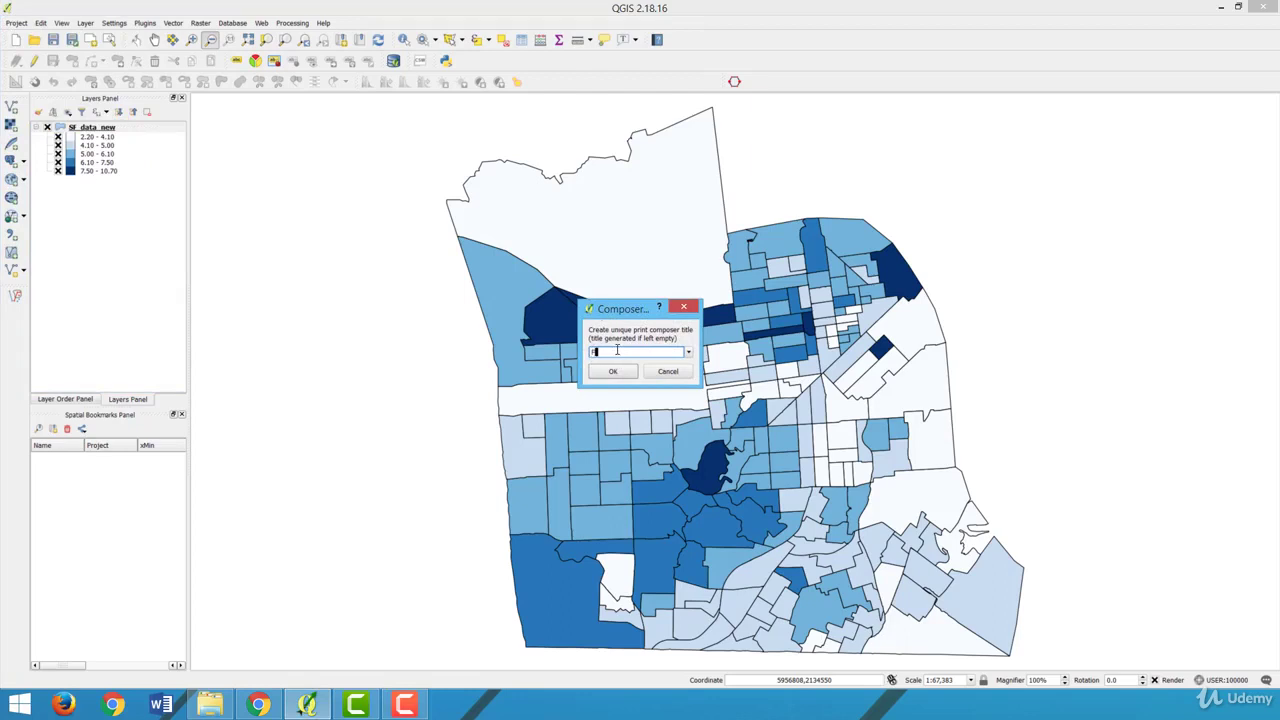
text(SF_)
key(Delete)
text(Cancer)
key(Return)
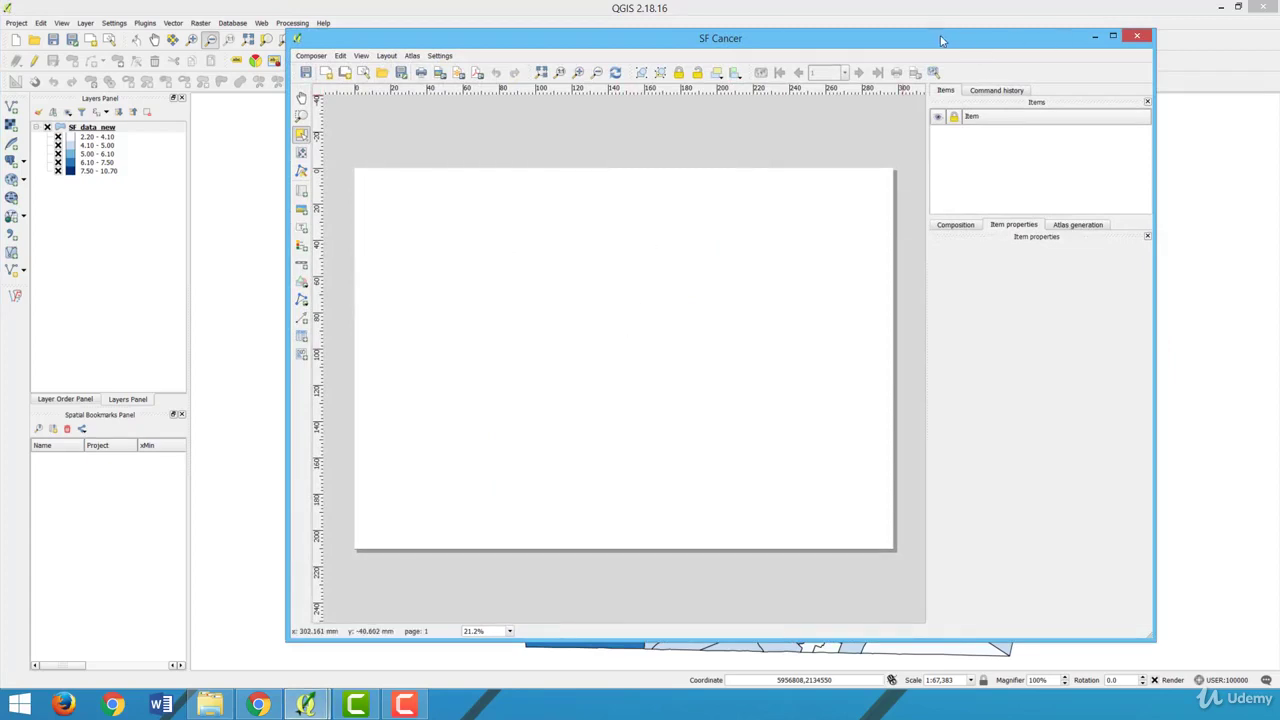
drag(940, 40, 706, 30)
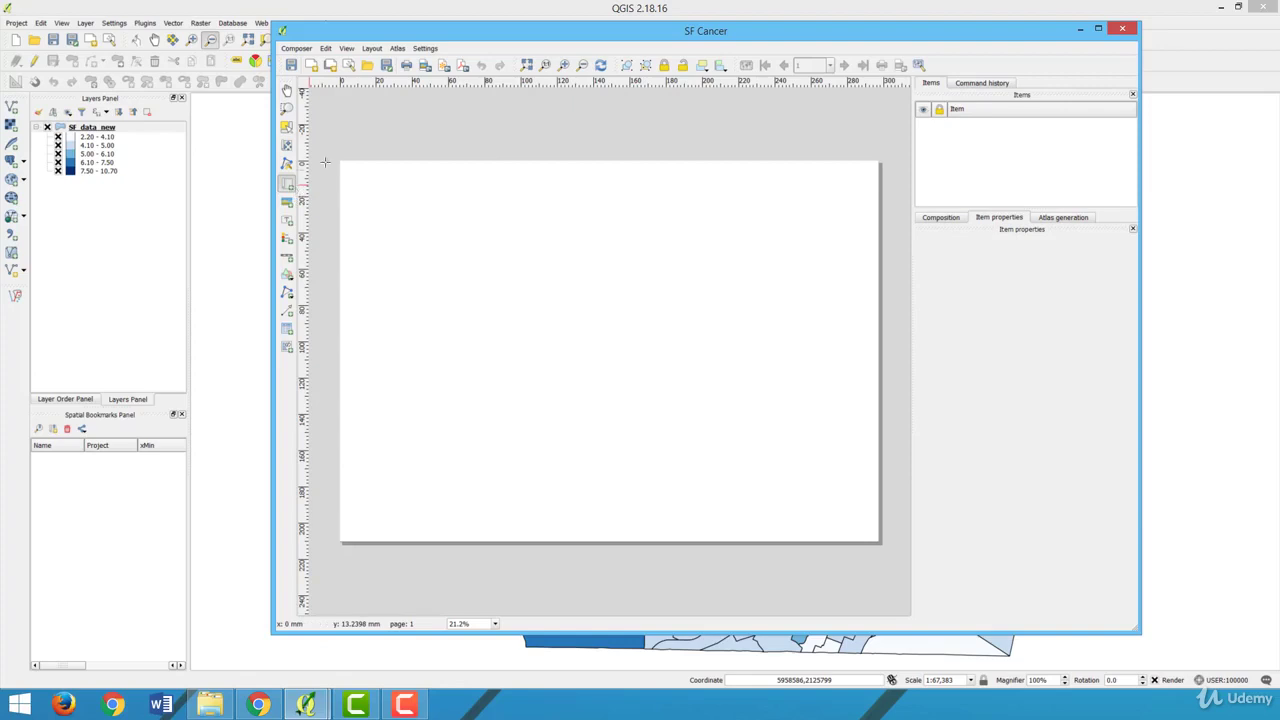
Add a map filling nearly the whole page and shift its content upward so the city sits near the page centre.
drag(350, 172, 869, 535)
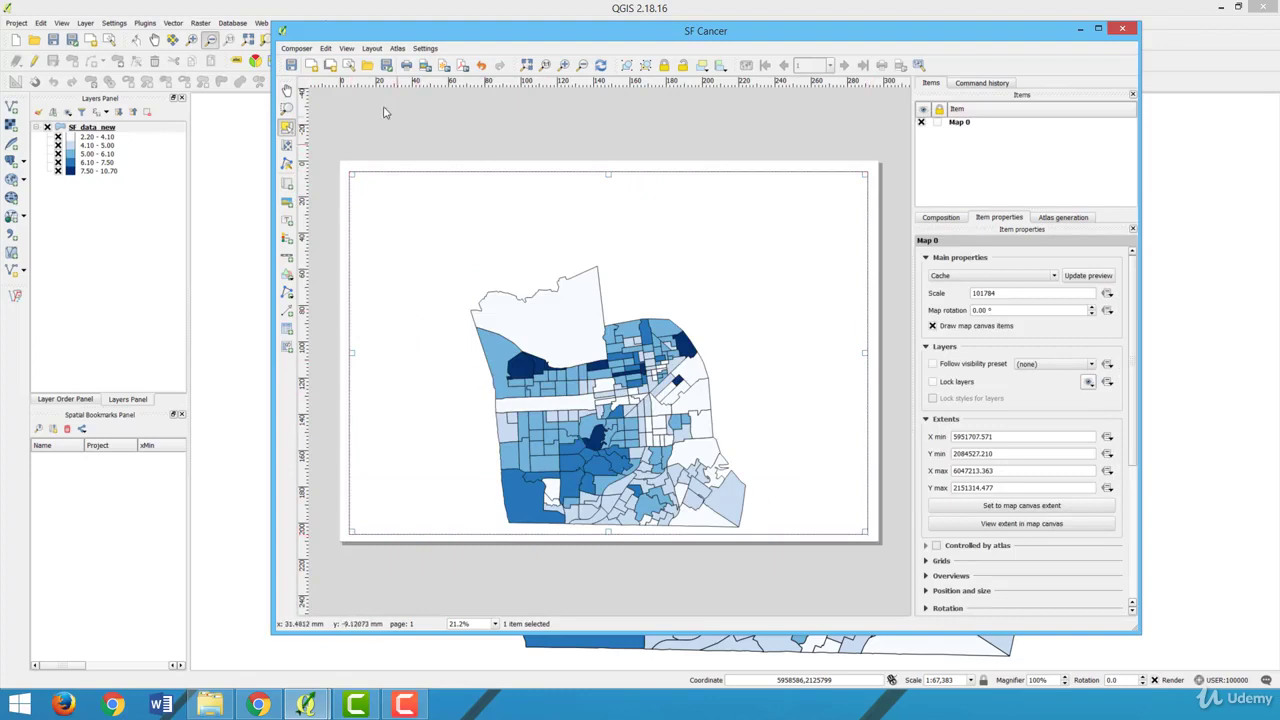
click(320, 217)
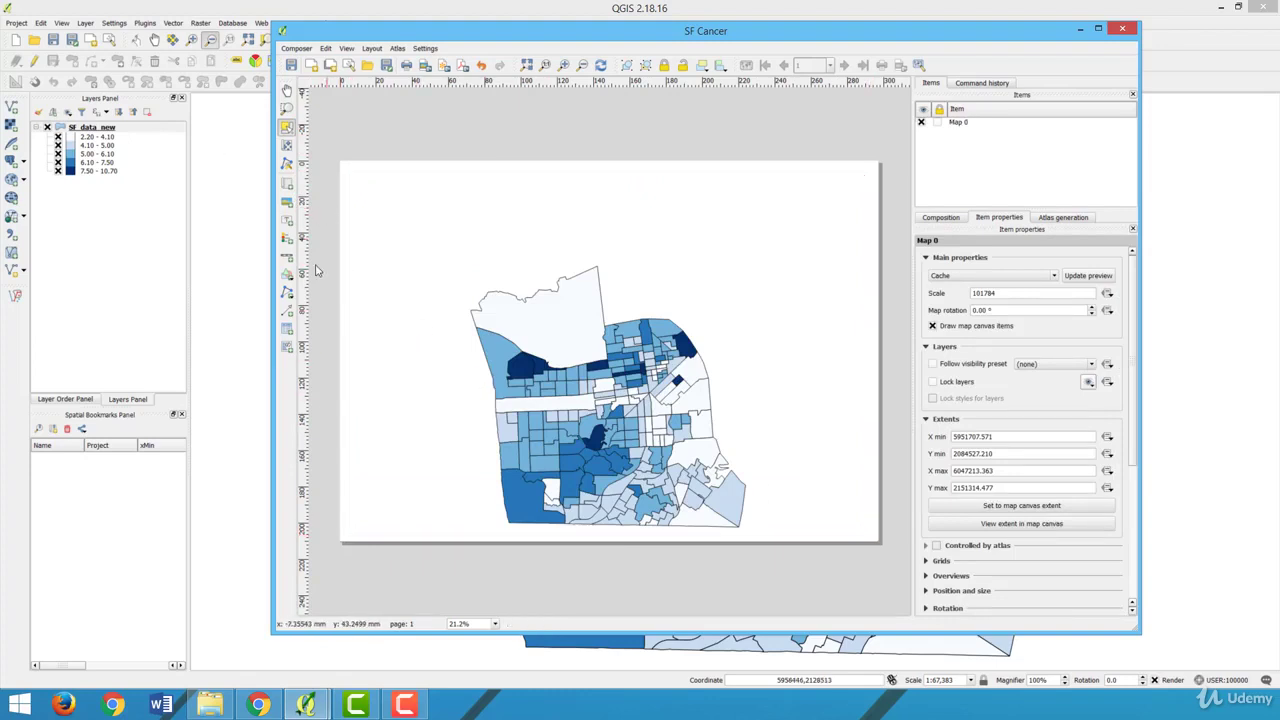
click(287, 145)
drag(624, 392, 618, 363)
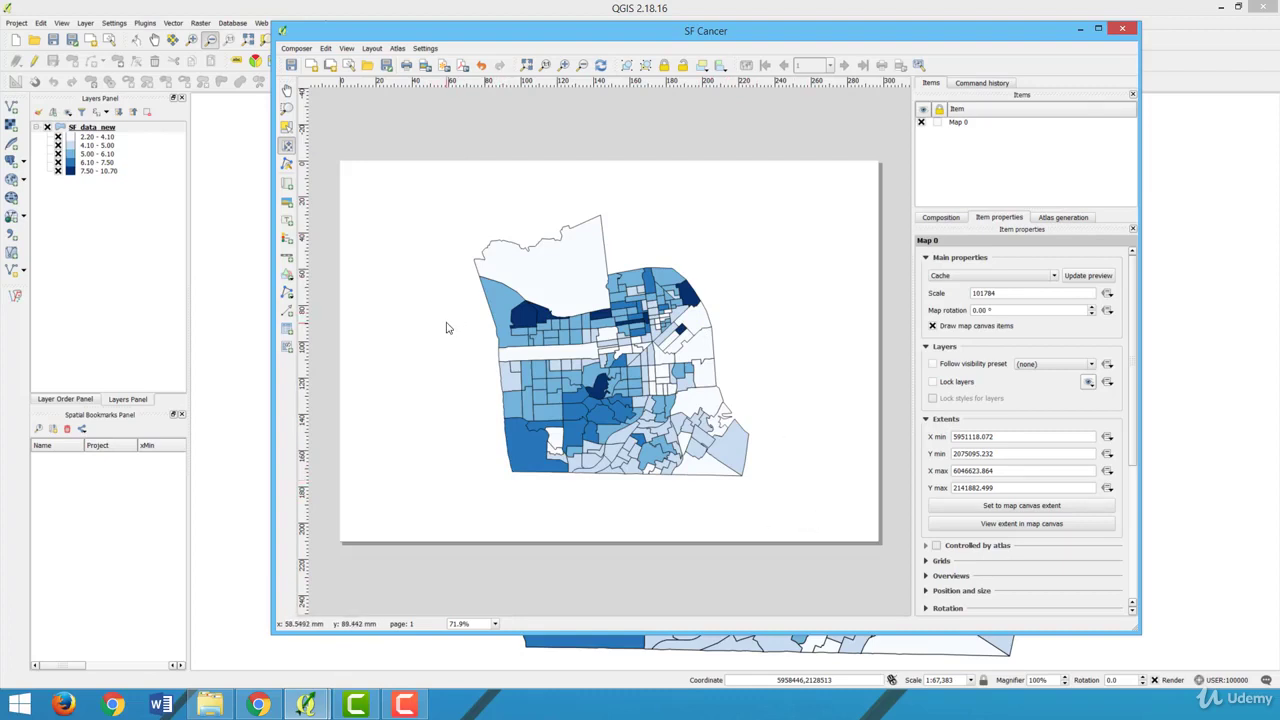
Add a legend to the page, beside the lower right part of the city map.
click(371, 49)
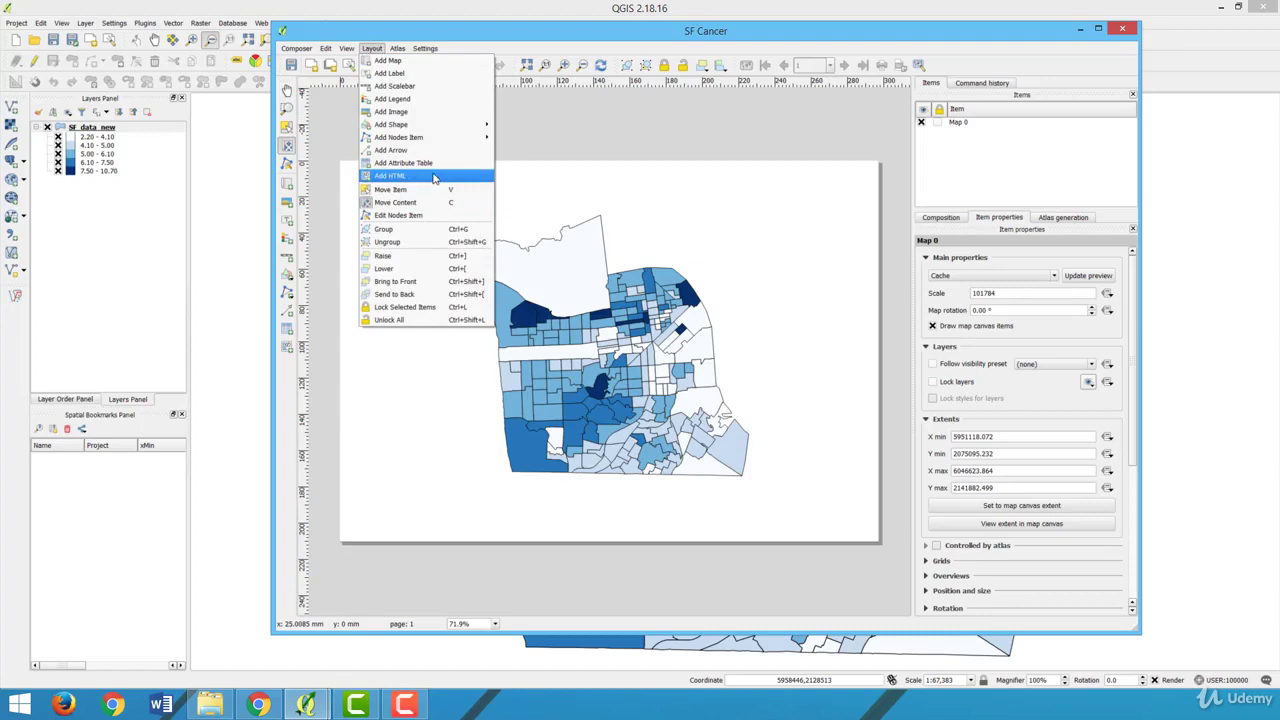
click(423, 101)
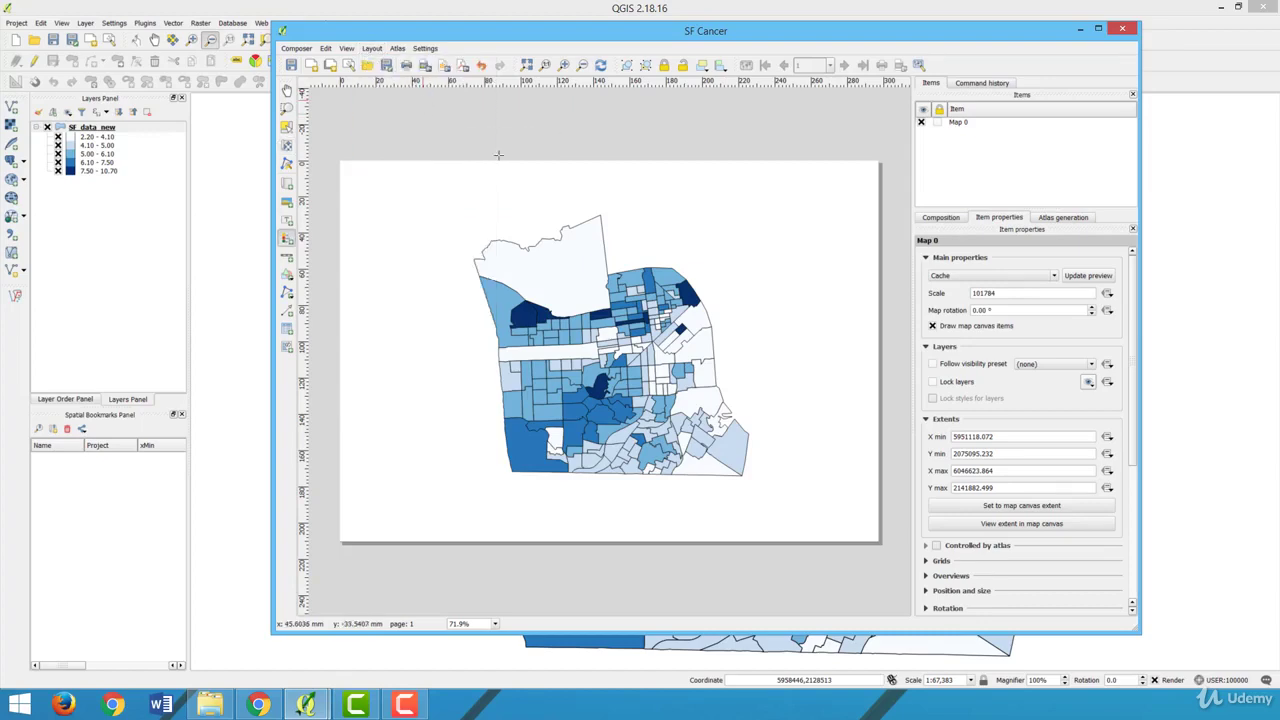
drag(766, 366, 872, 486)
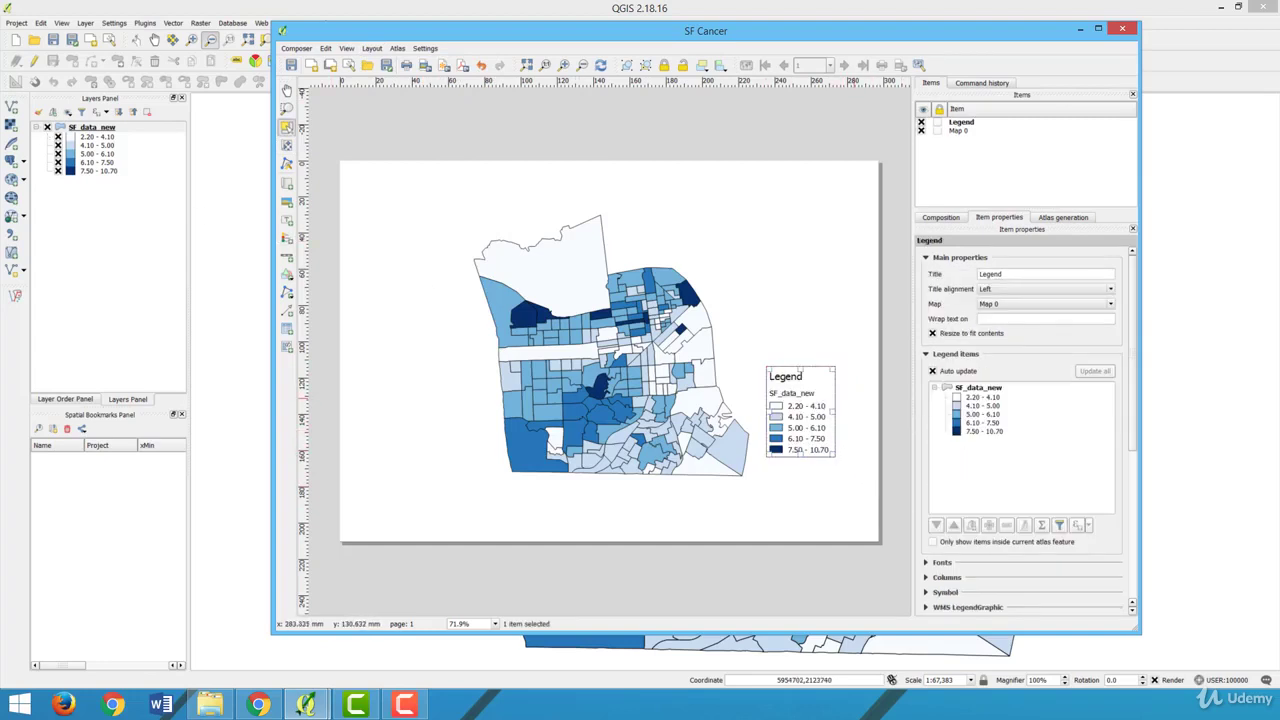
click(858, 398)
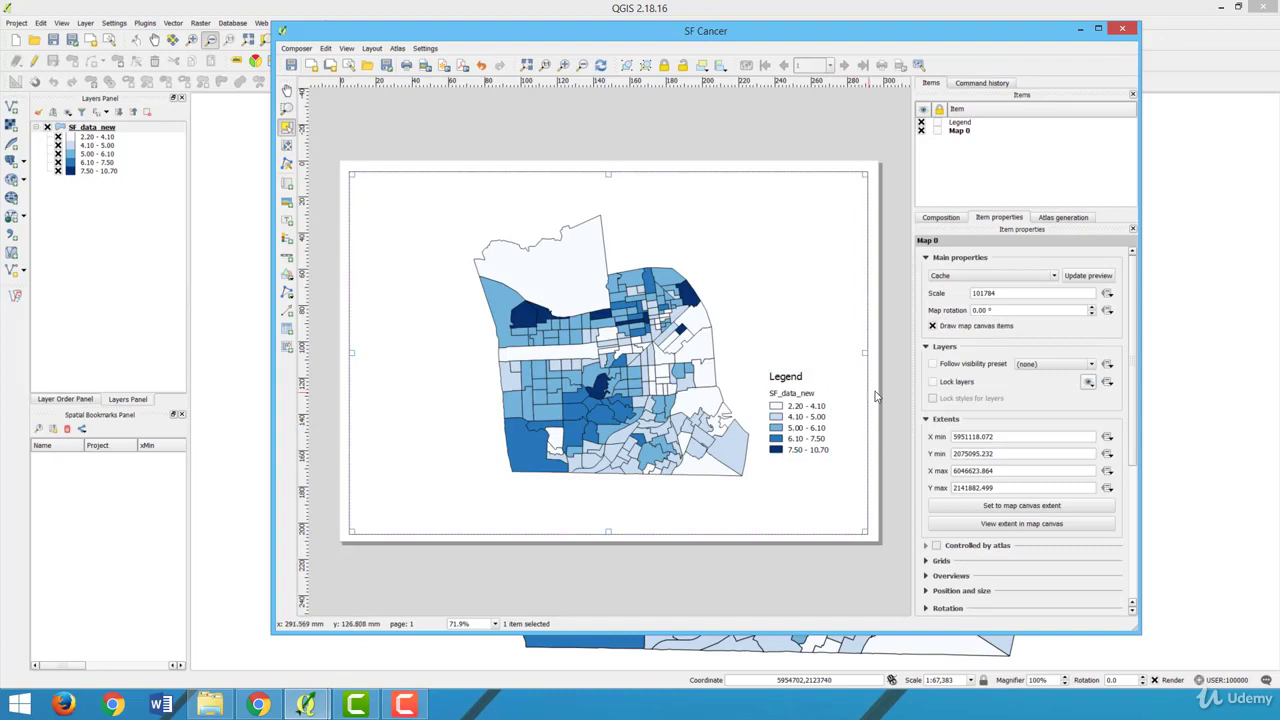
Clear the legend's title so it is left empty.
click(799, 408)
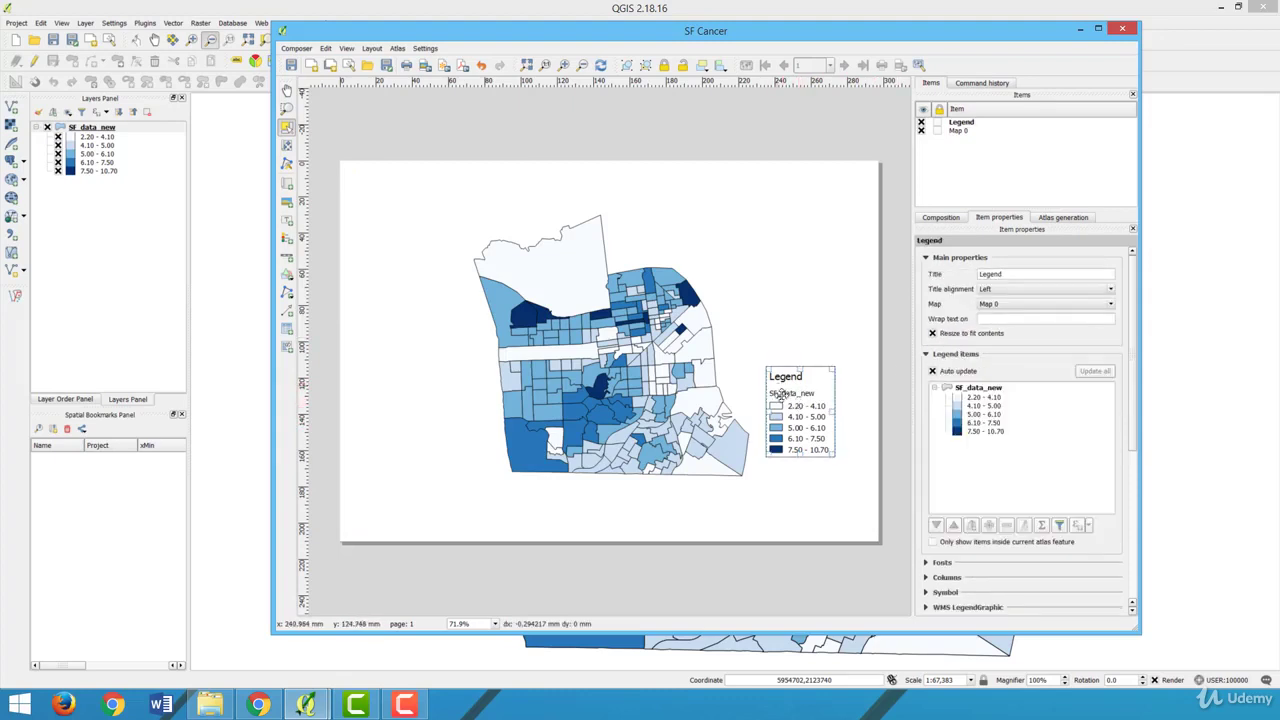
click(848, 367)
click(817, 384)
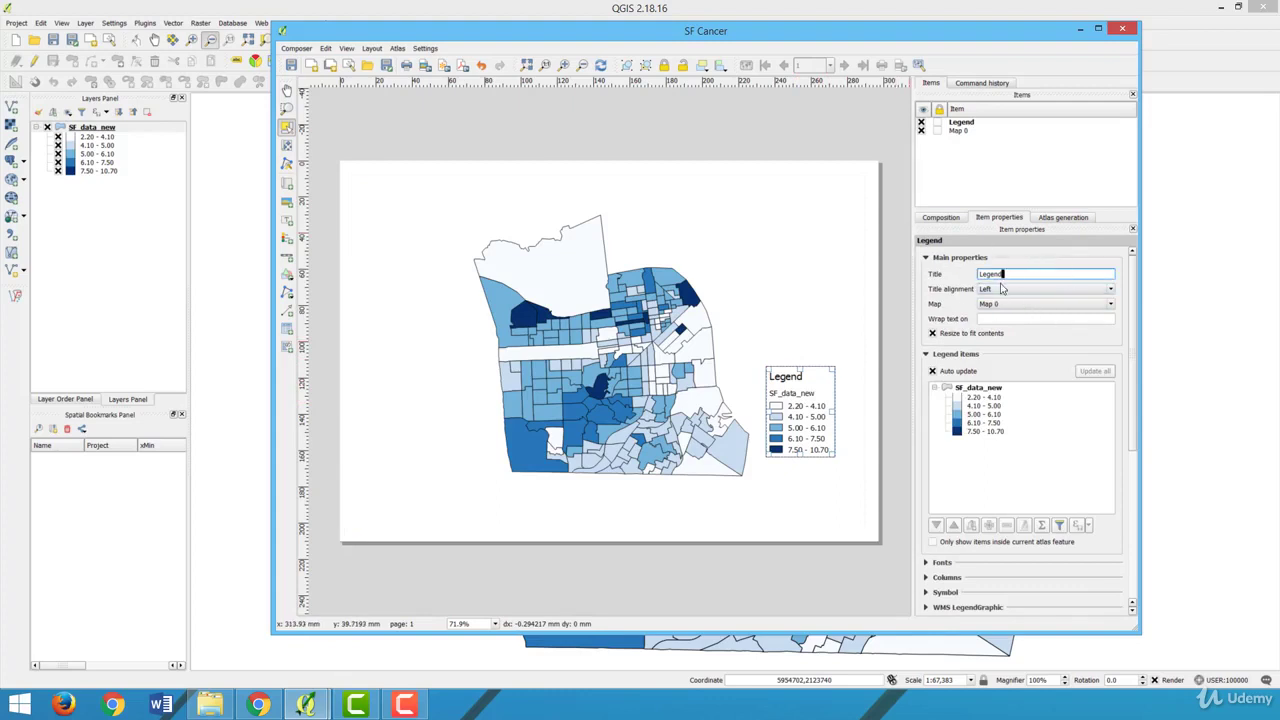
key(BackSpace)
key(BackSpace)
key(BackSpace)
key(BackSpace)
key(BackSpace)
key(BackSpace)
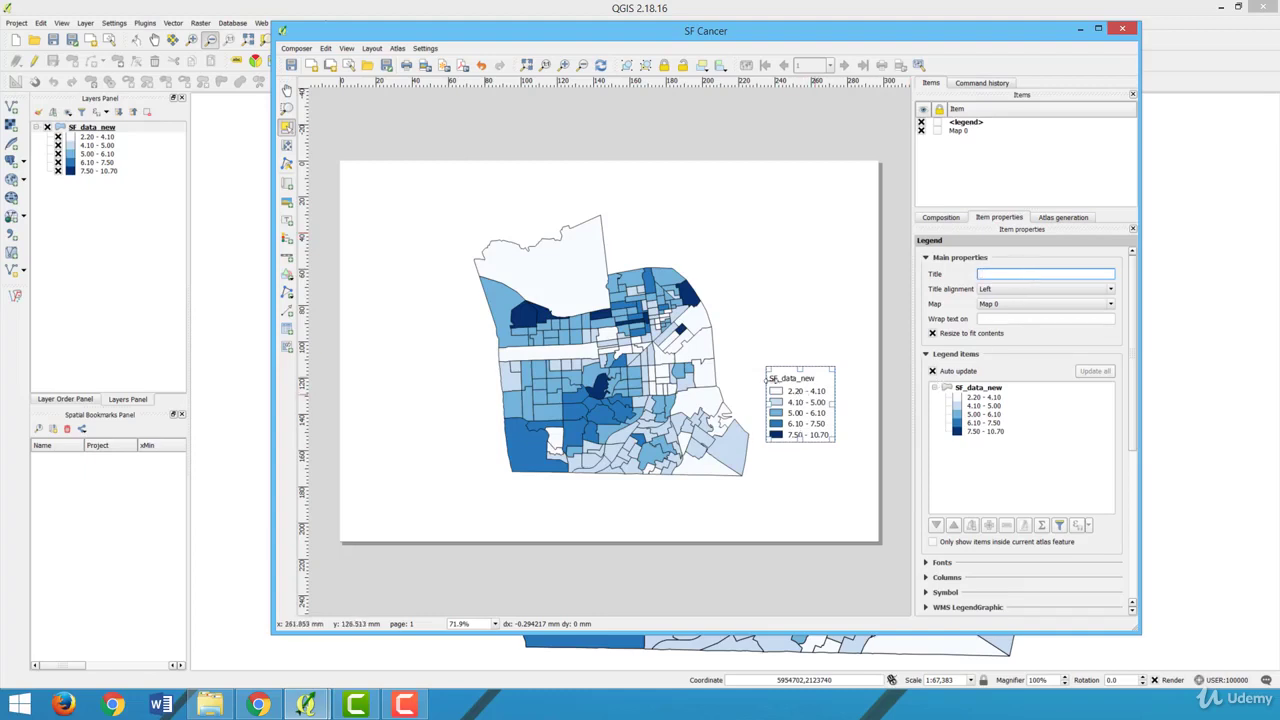
click(861, 380)
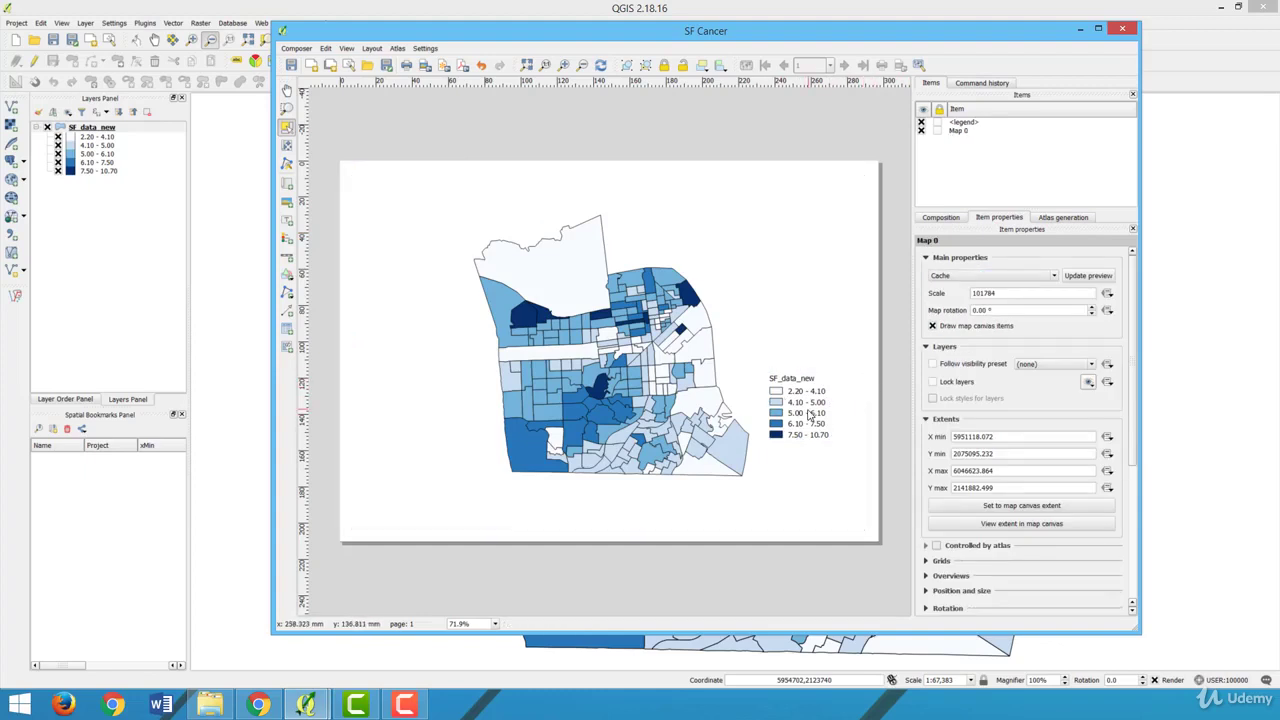
click(114, 129)
double_click(114, 130)
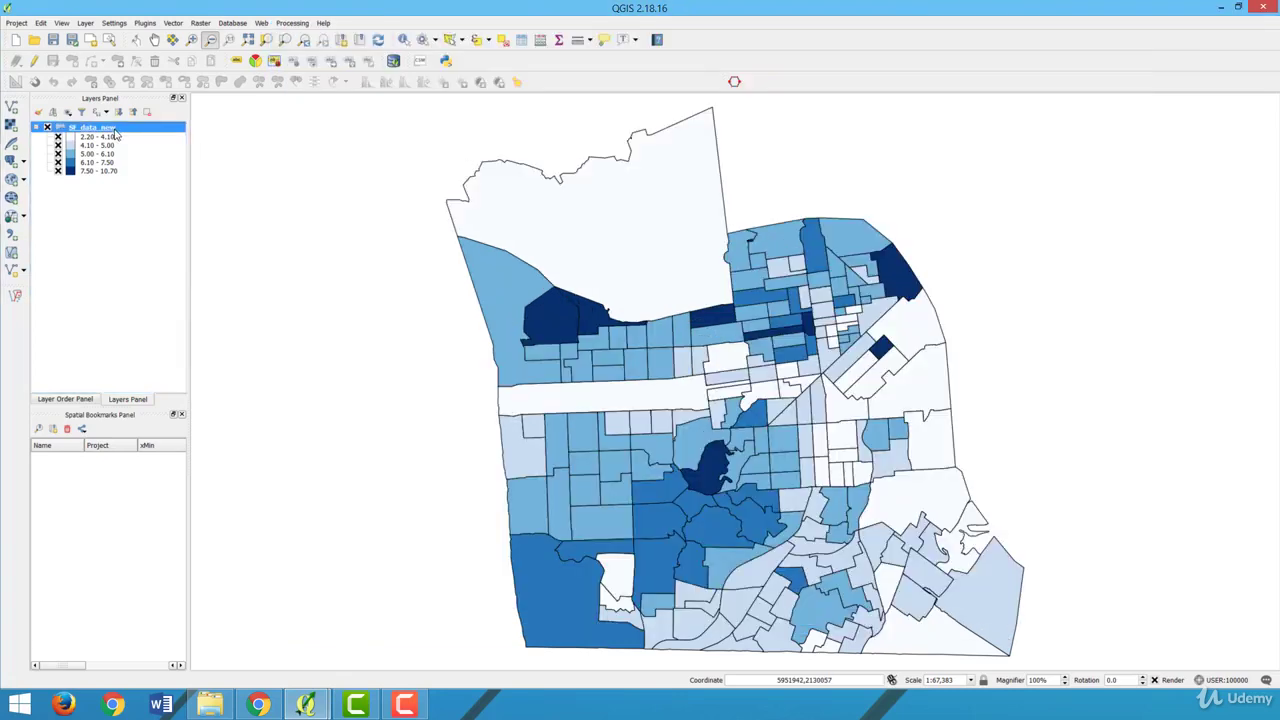
click(557, 52)
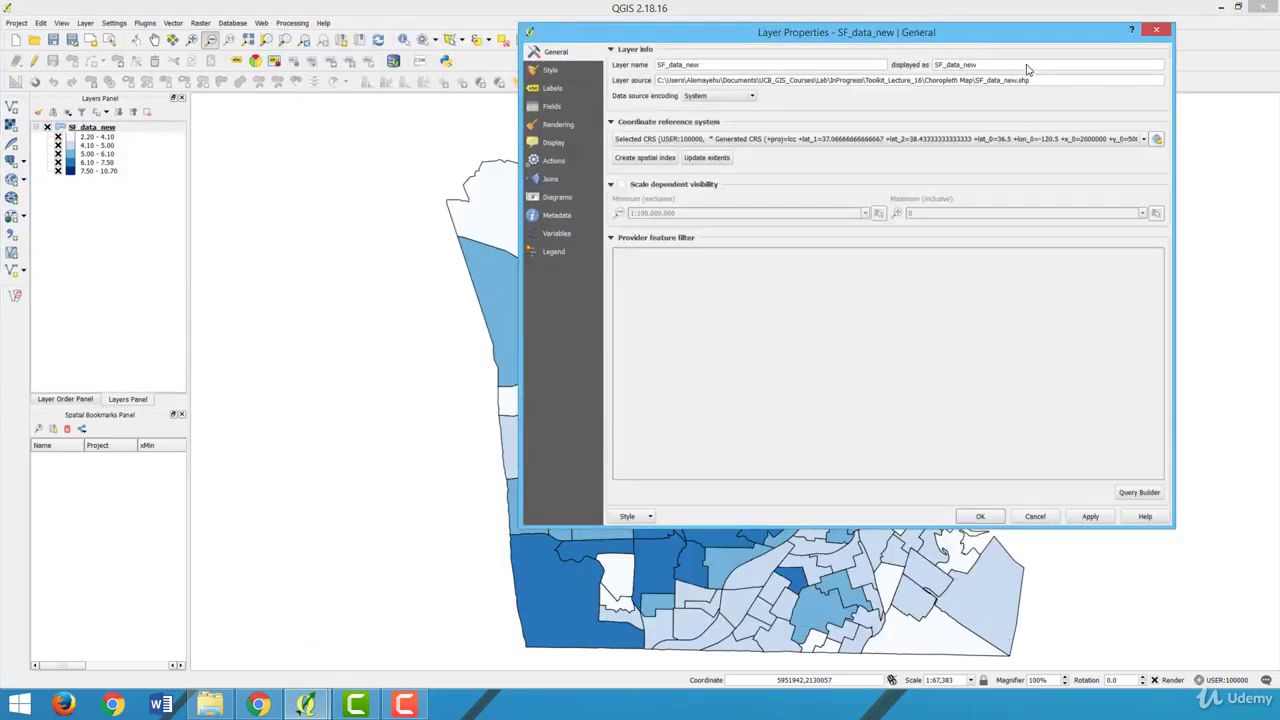
click(1035, 516)
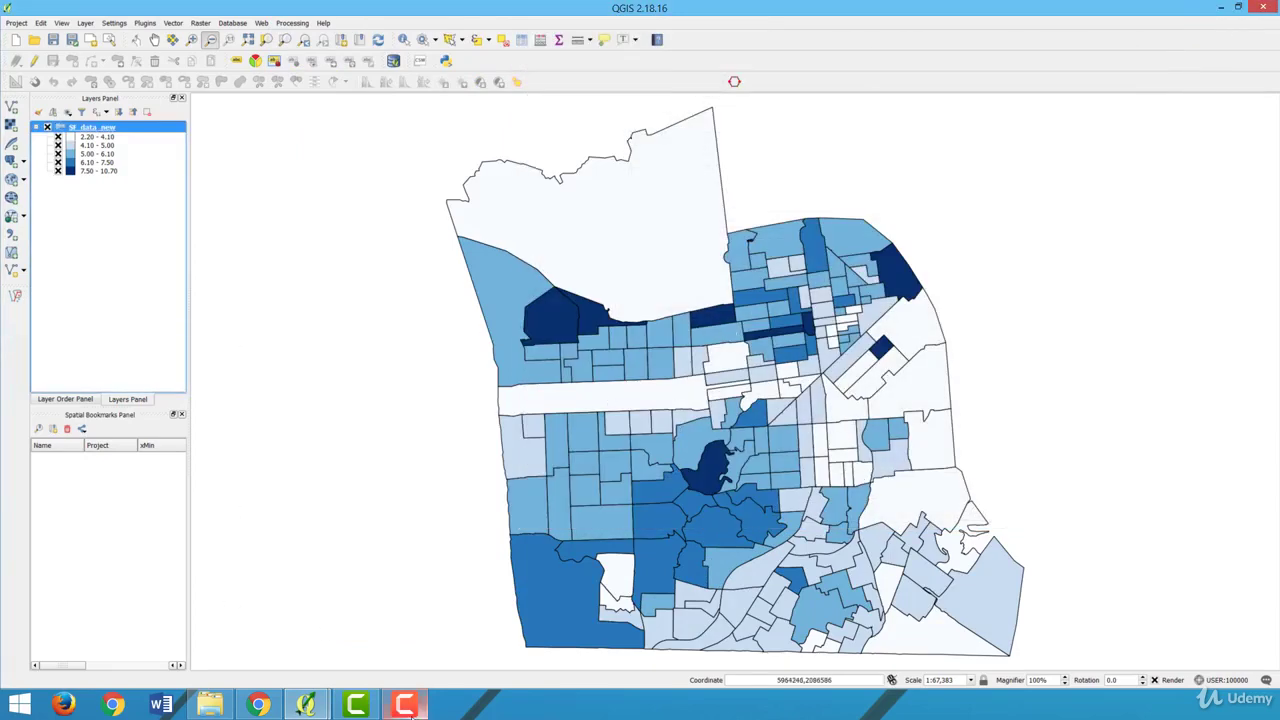
click(297, 707)
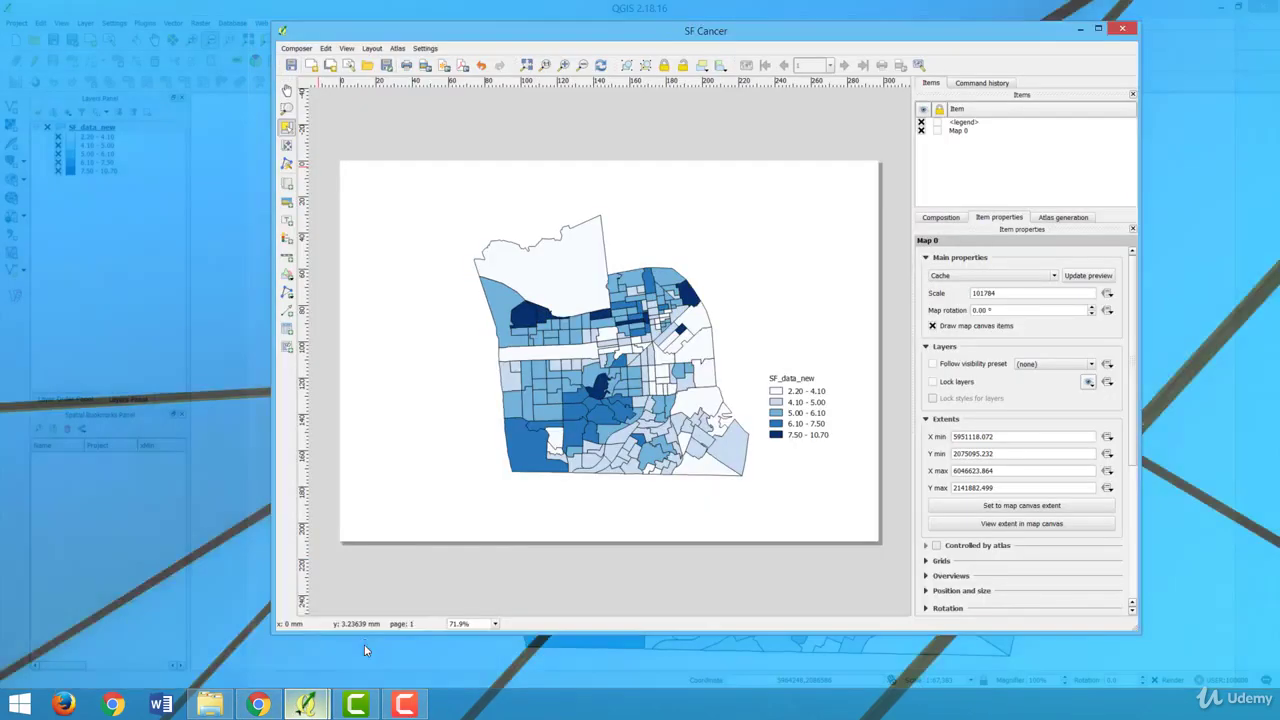
click(405, 614)
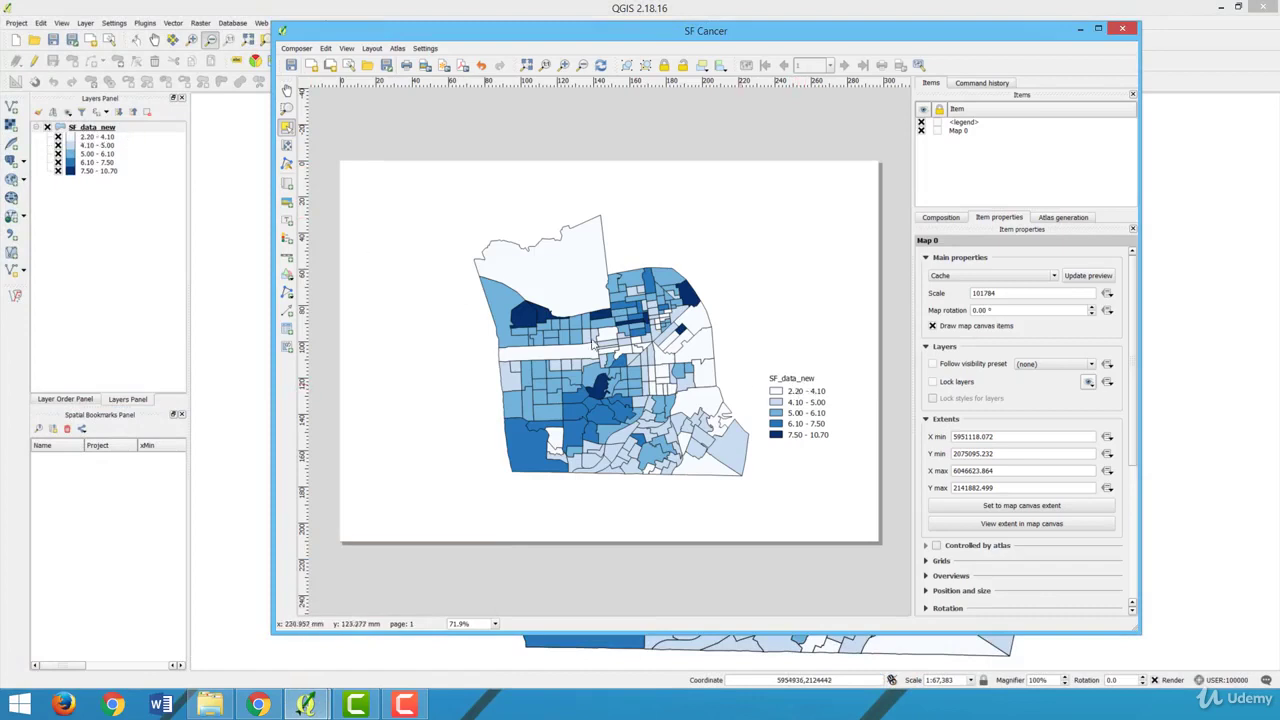
Rename the SF_data_new layer to SF Cancer in its layer properties and return to the print composer.
click(84, 129)
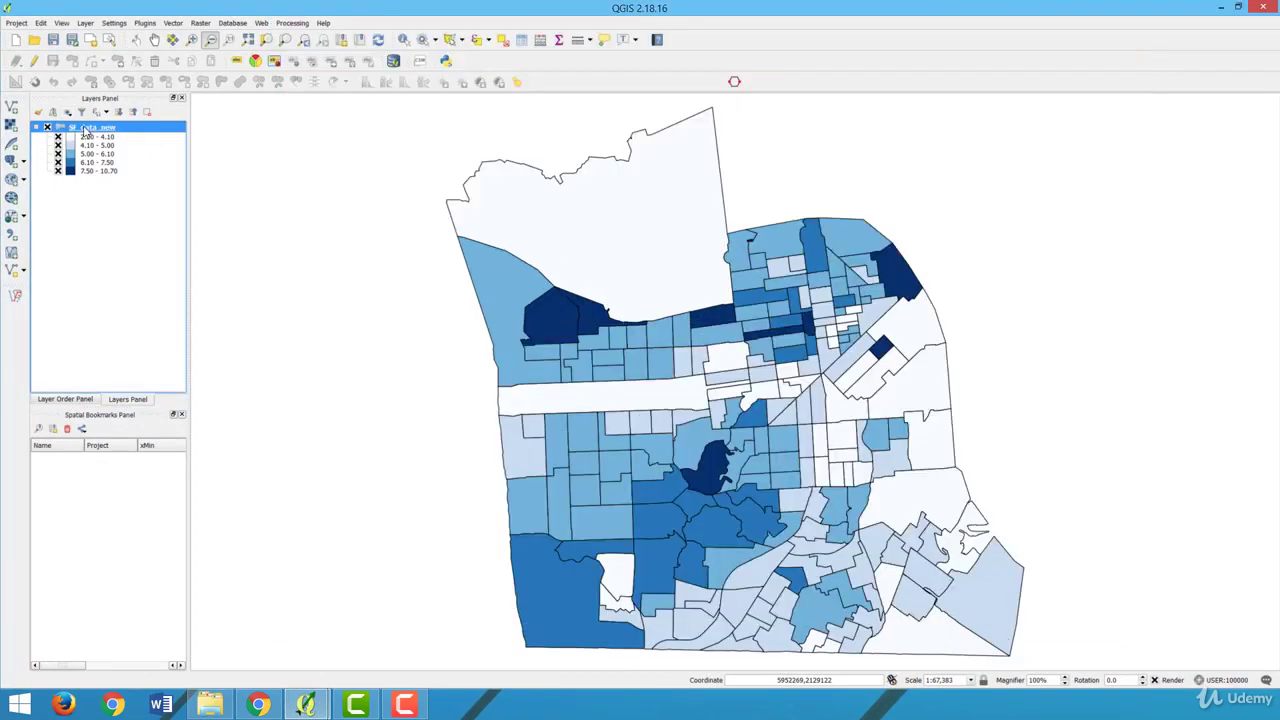
double_click(85, 129)
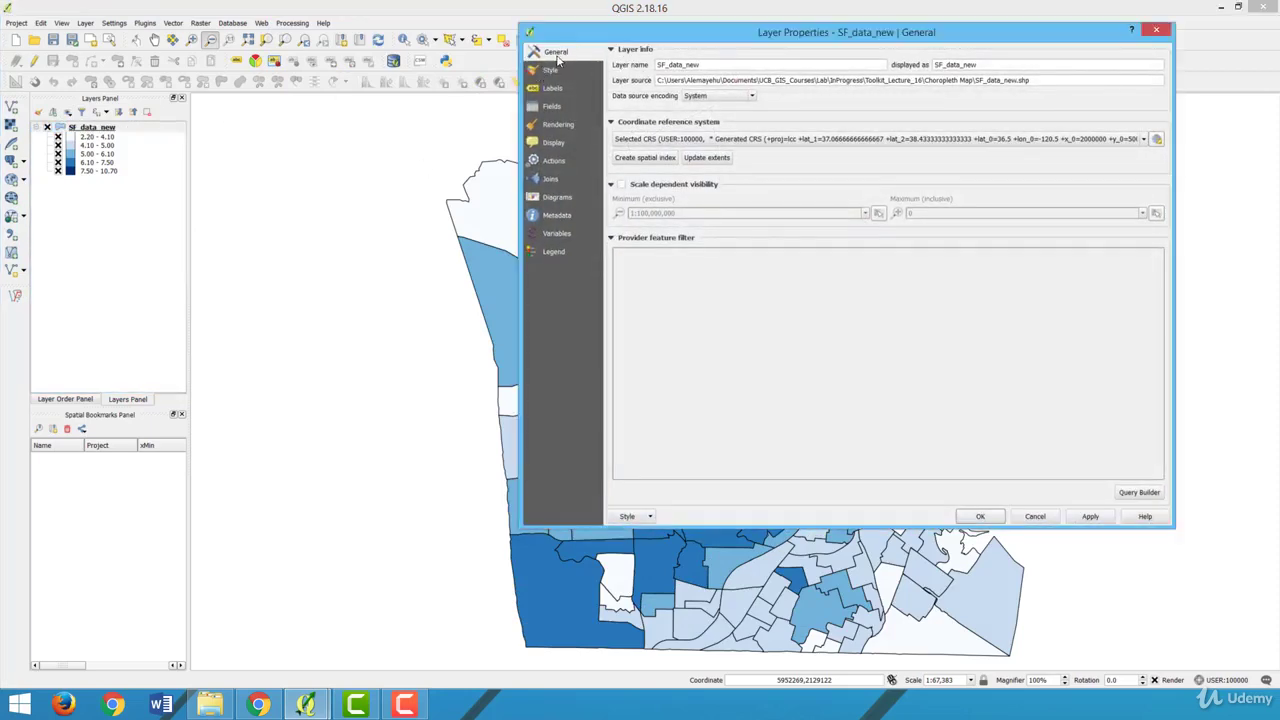
drag(701, 64, 607, 60)
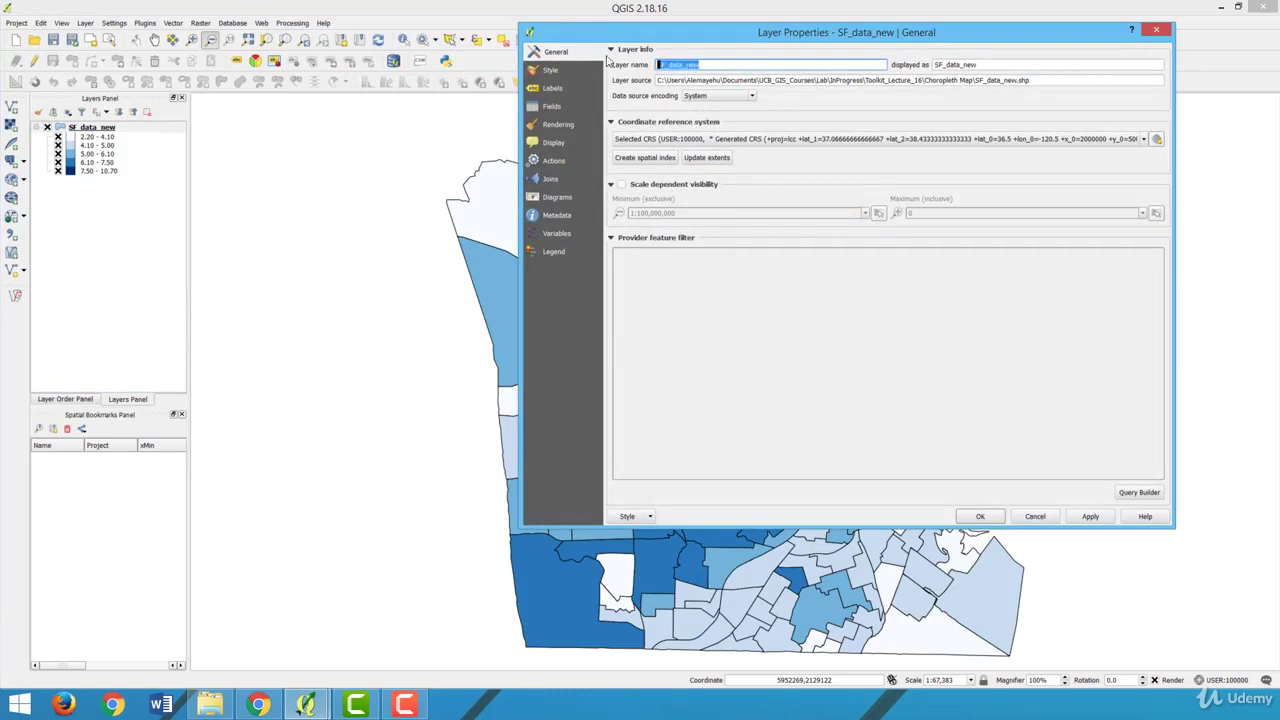
key(BackSpace)
text(SF Cancer)
click(1091, 517)
click(980, 516)
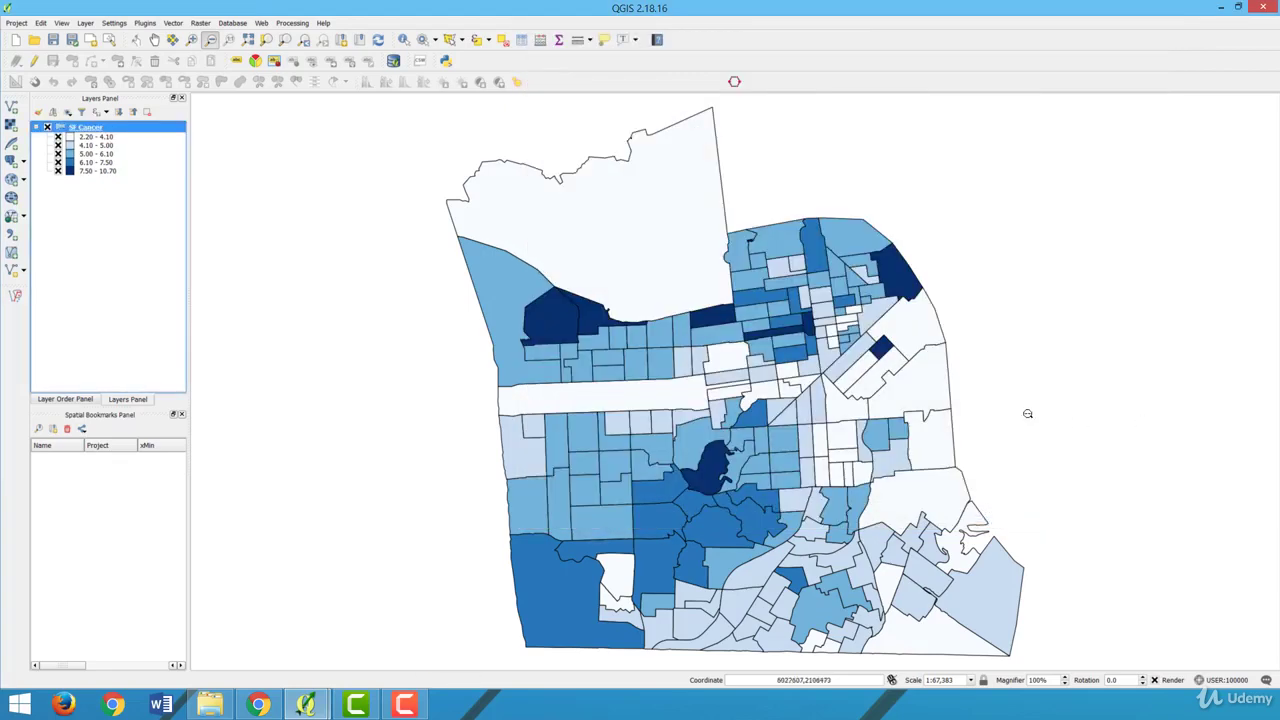
click(306, 705)
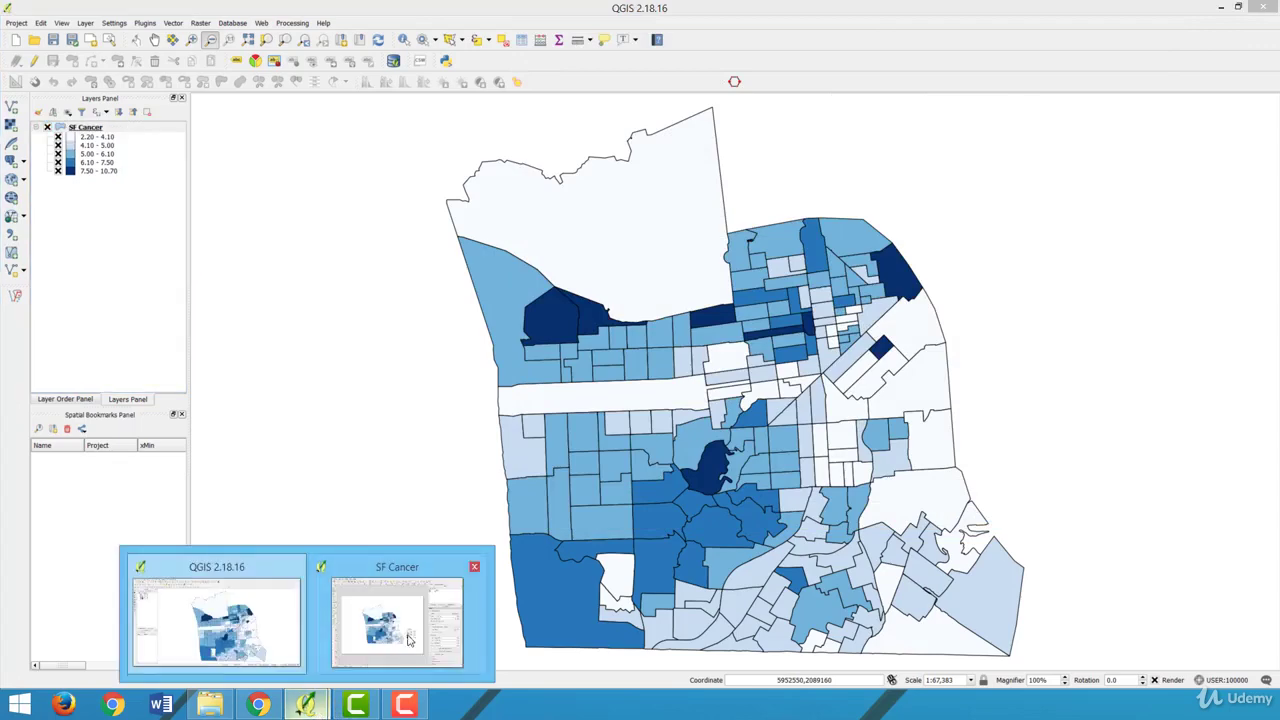
click(398, 622)
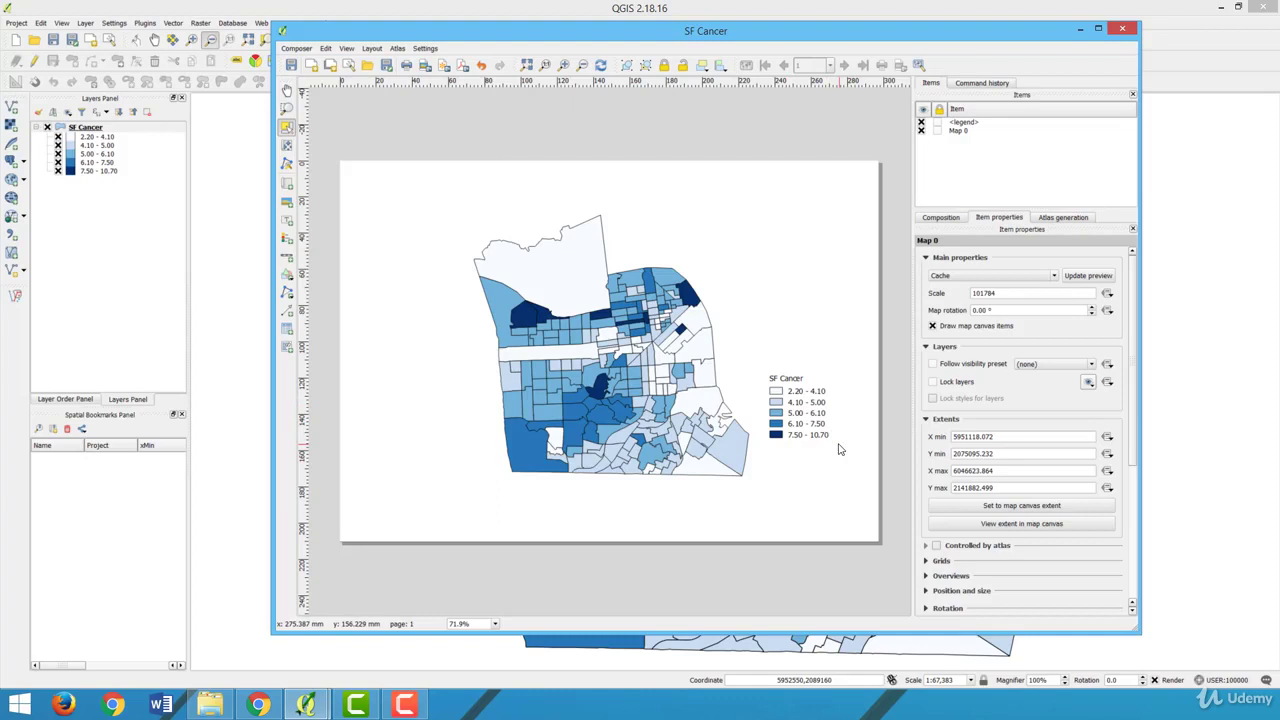
Add a text label to the page in the empty space above the city map.
click(372, 48)
click(389, 75)
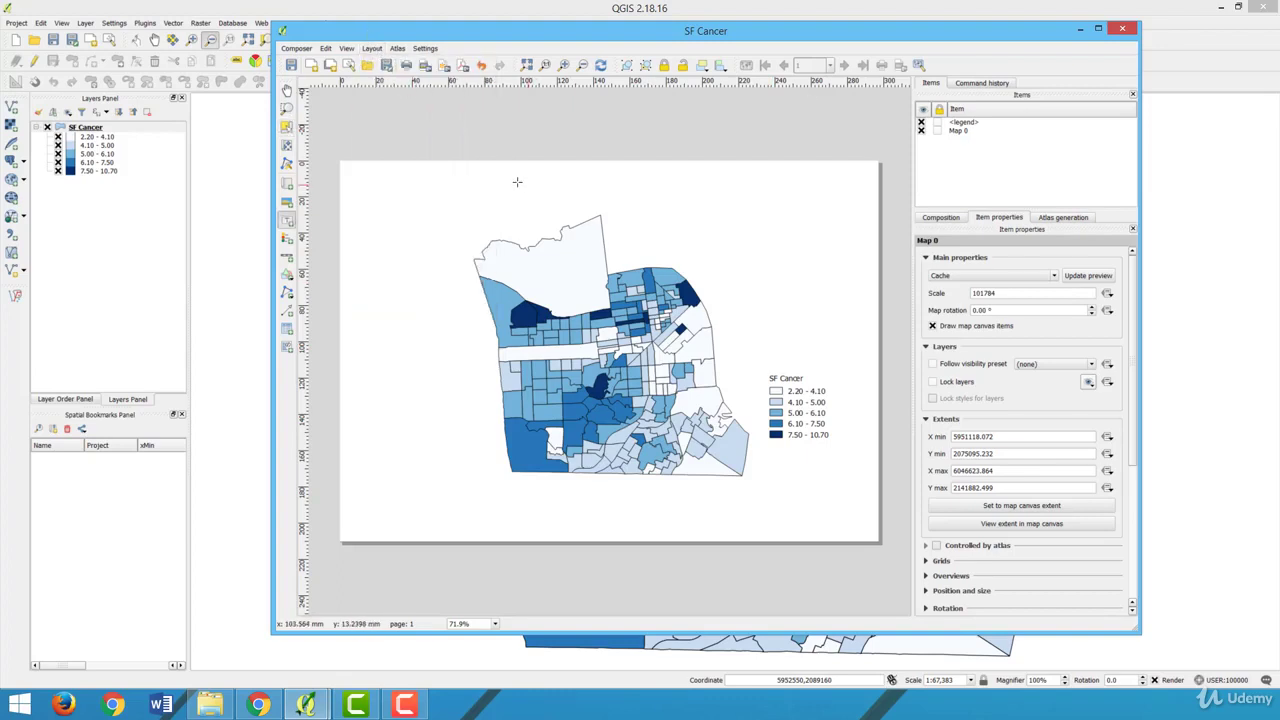
click(372, 48)
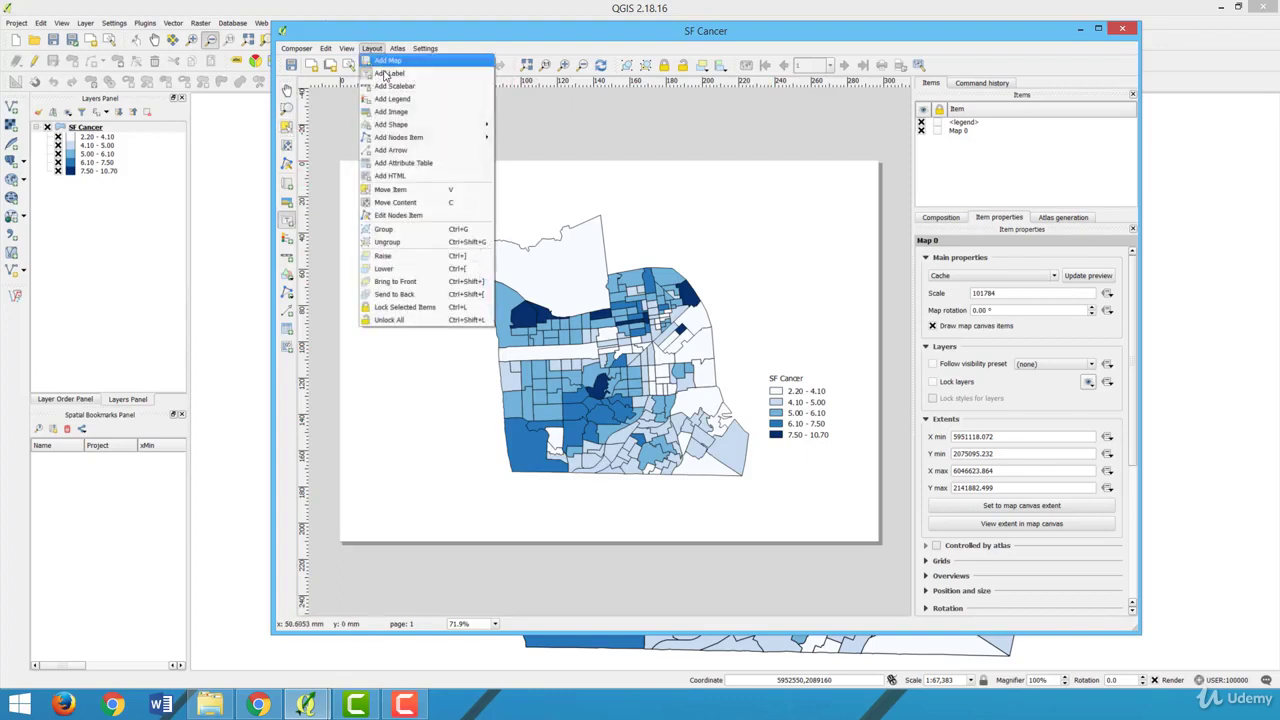
click(389, 77)
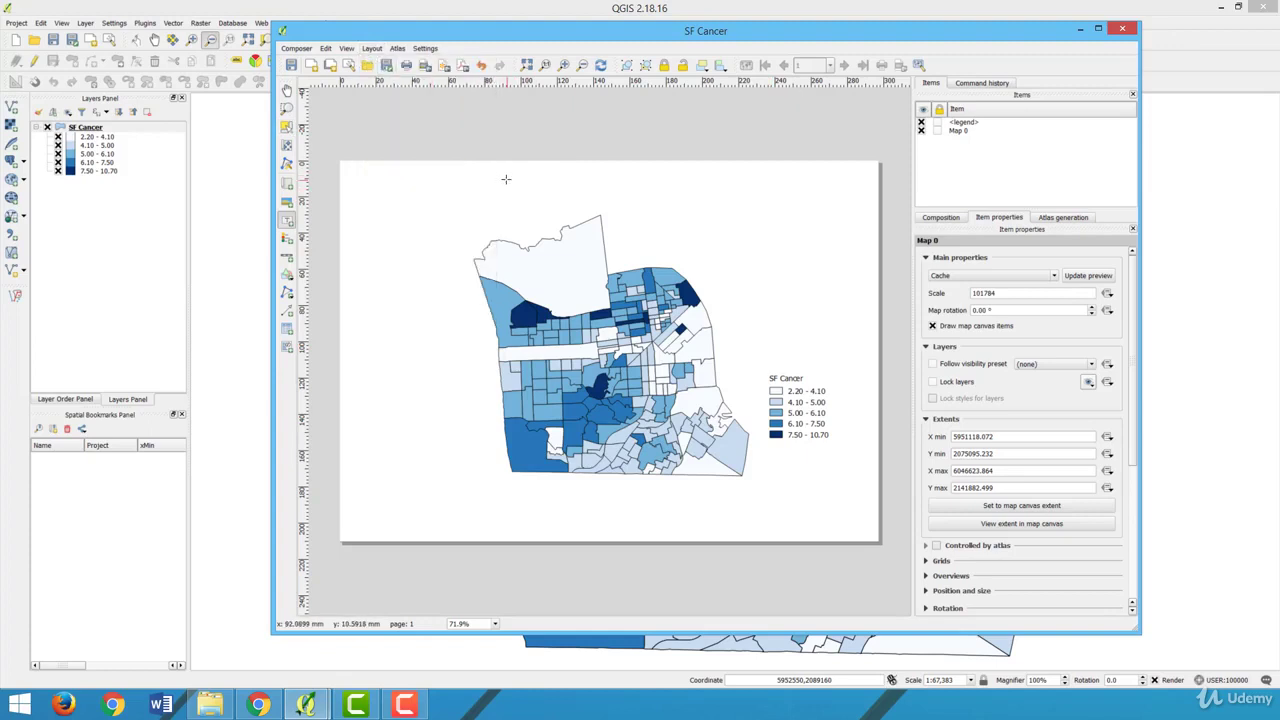
drag(507, 180, 718, 213)
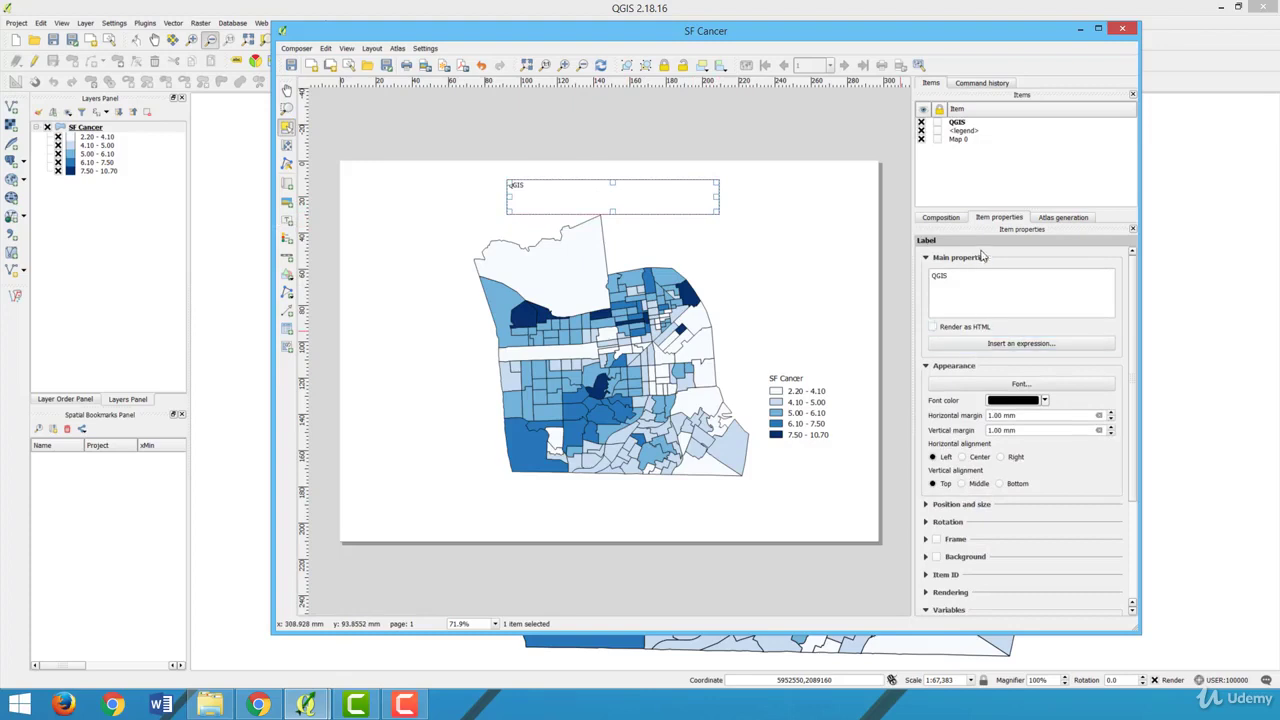
Replace the label's default text with "Cancer Among Adults (.18 Years)".
click(995, 287)
key(BackSpace)
key(BackSpace)
key(BackSpace)
key(BackSpace)
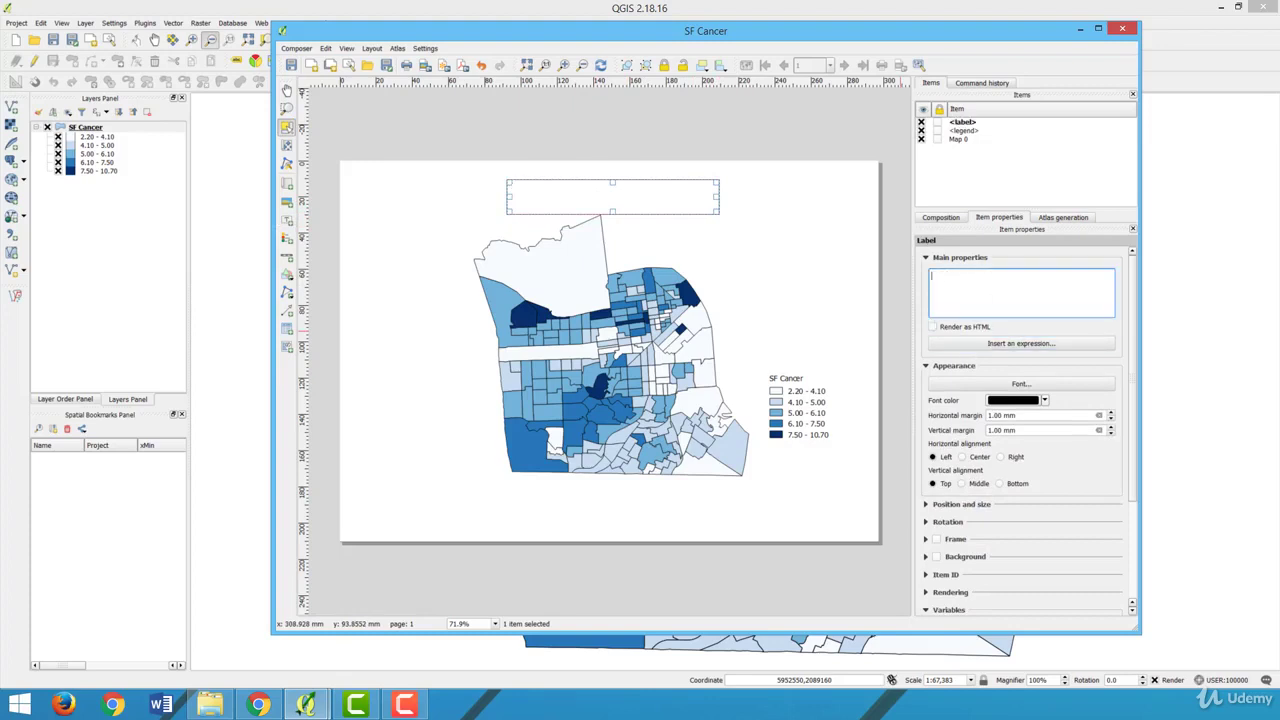
text(Cancer Among Adults)
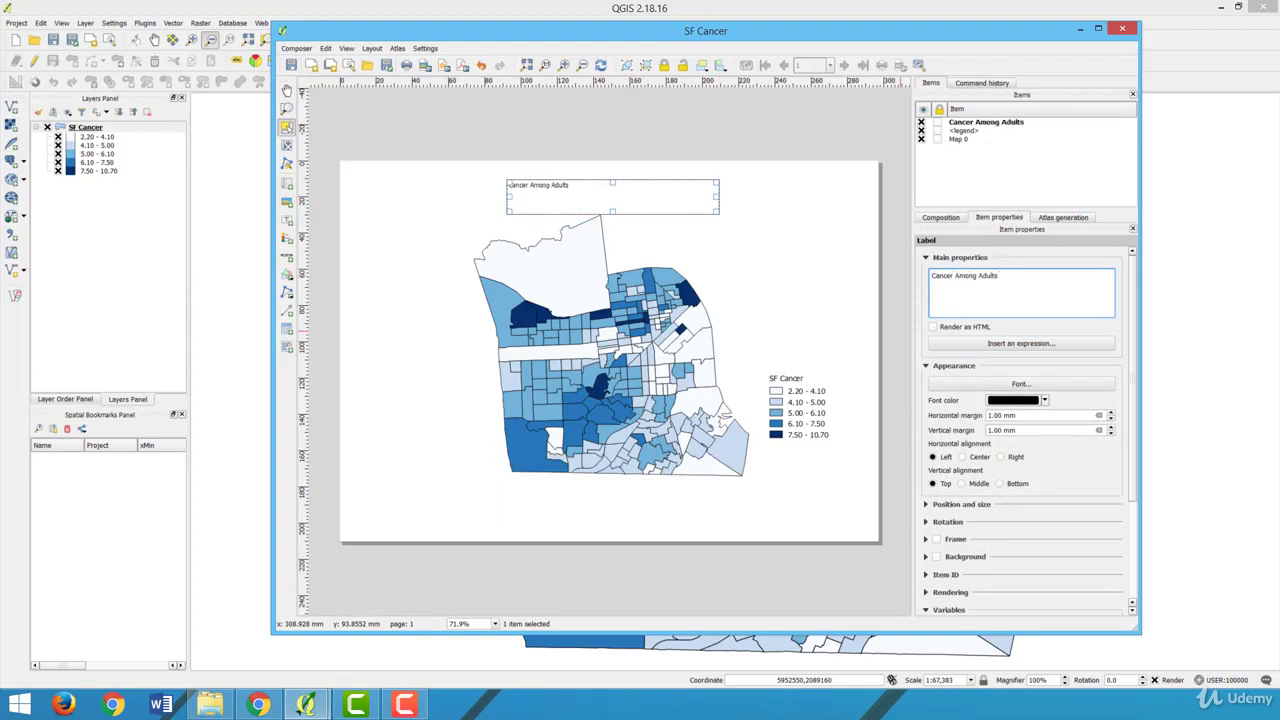
text( Aged)
key(BackSpace)
key(BackSpace)
key(BackSpace)
key(BackSpace)
key(BackSpace)
Set the title label's font to bold, size 20.
click(1044, 386)
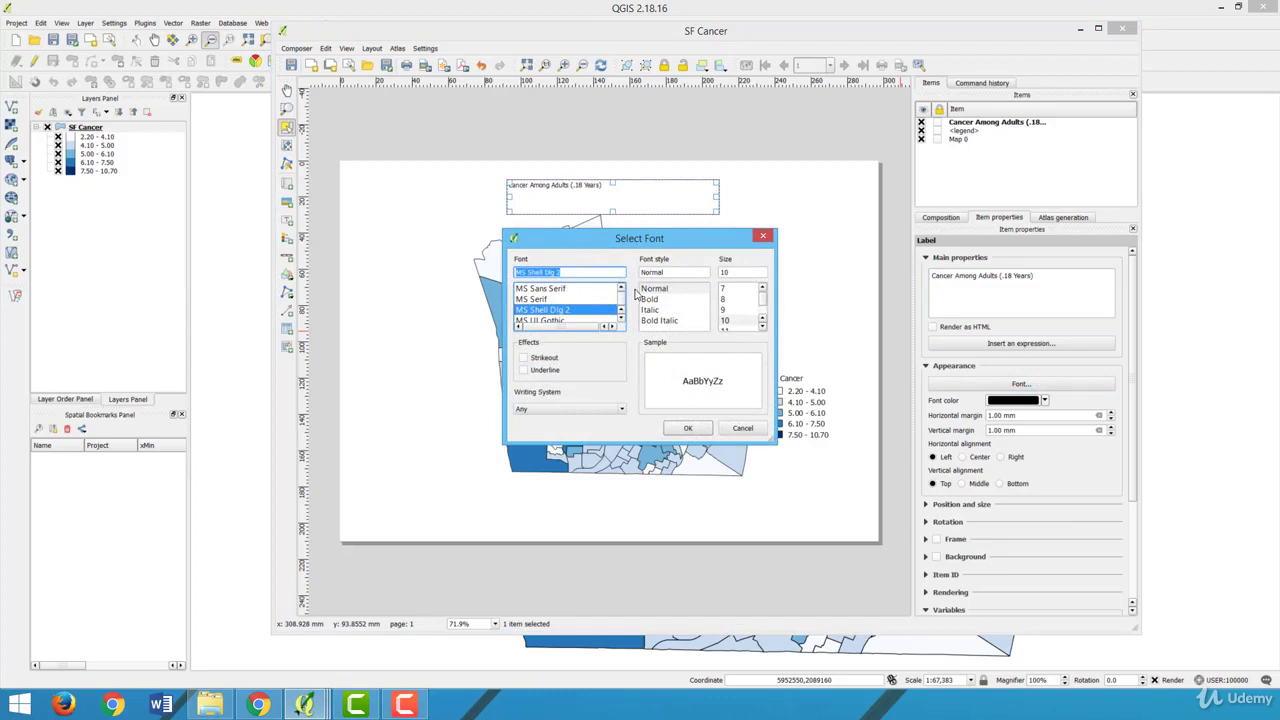
click(657, 301)
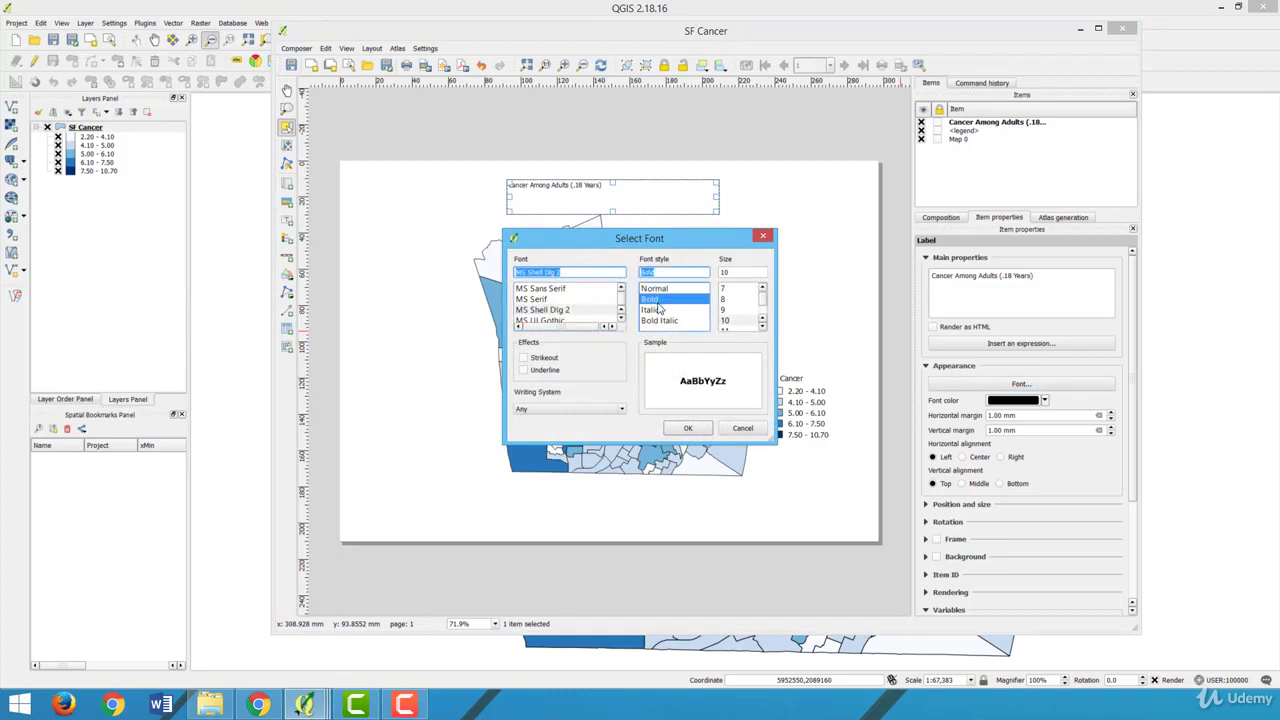
click(726, 321)
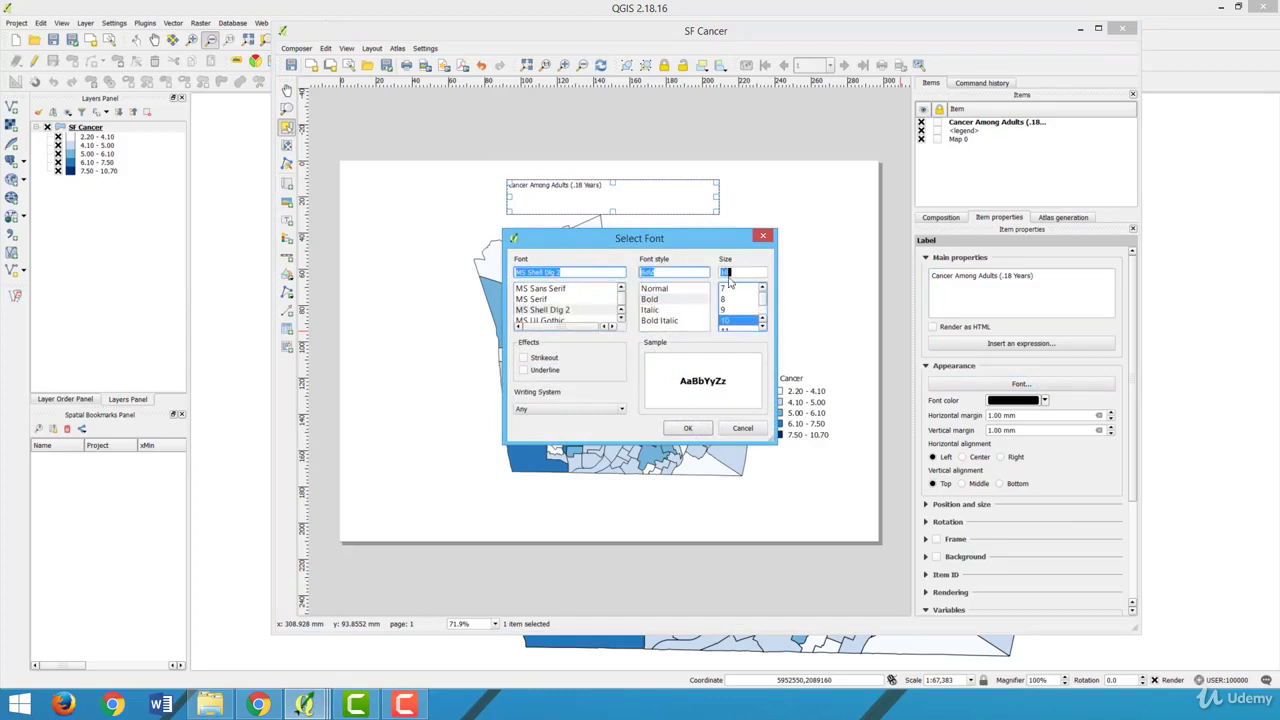
text(20)
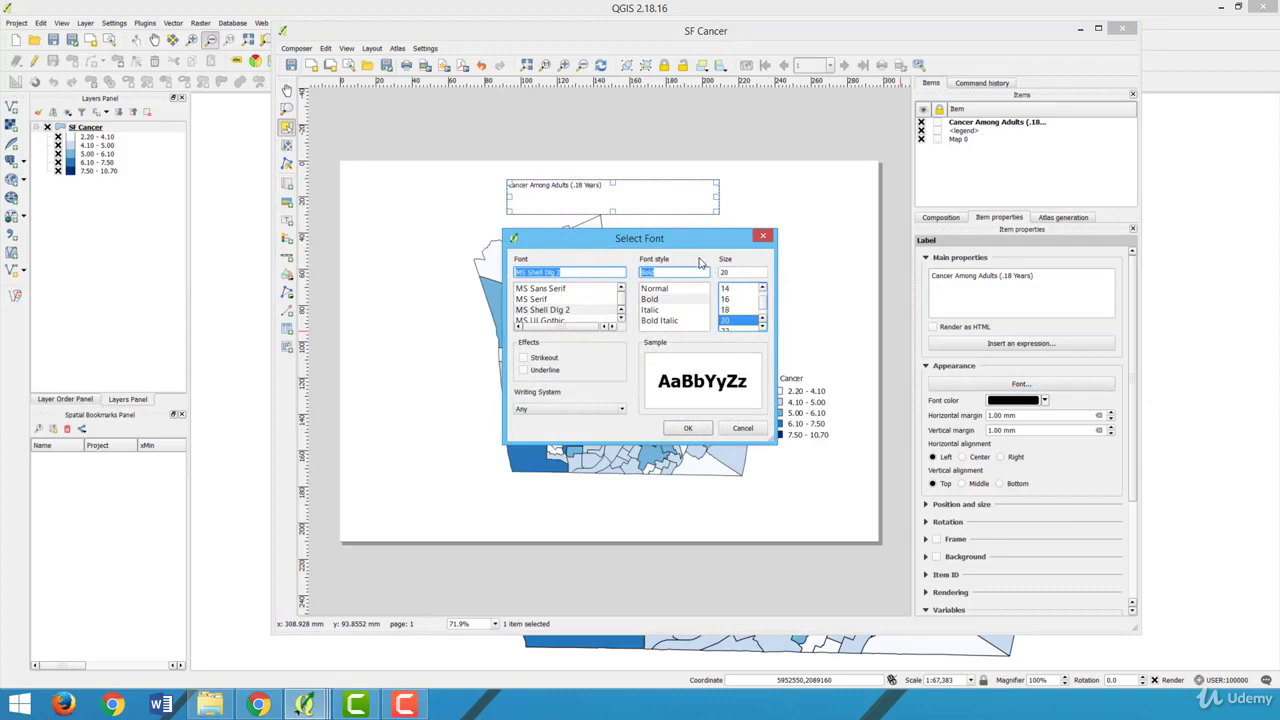
click(690, 429)
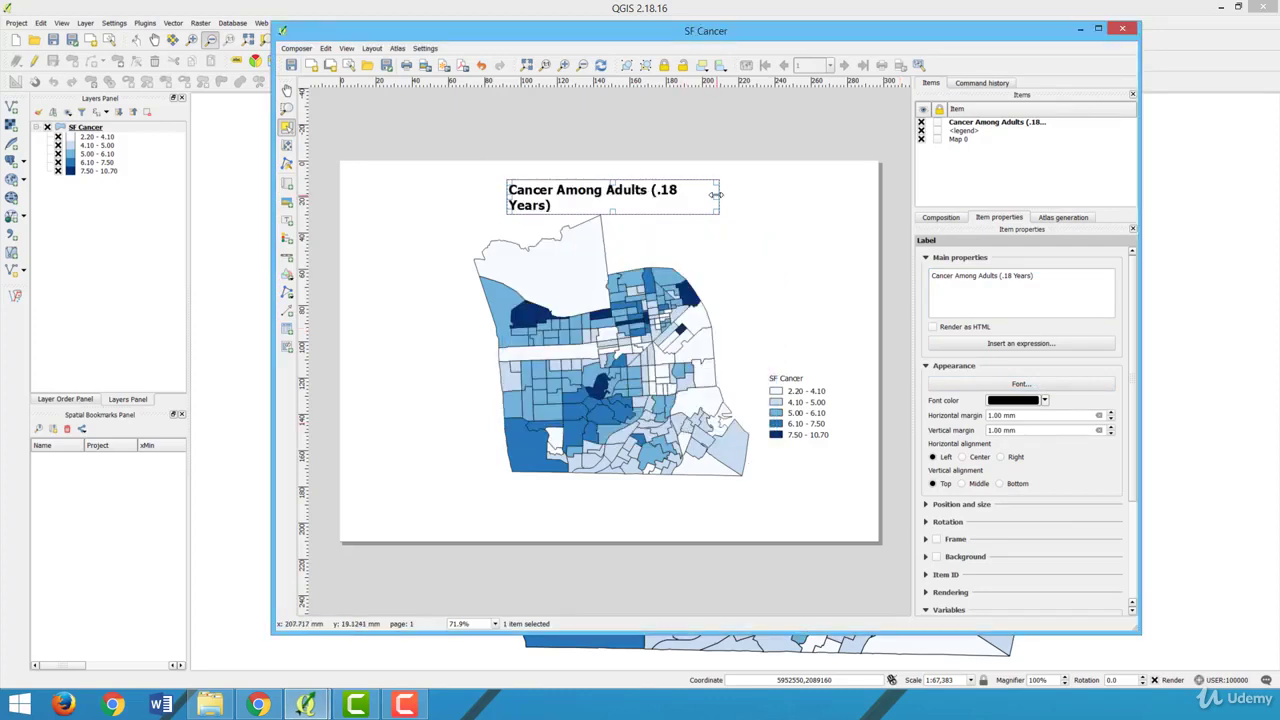
Widen the title label so its text fits on one line, and shift it slightly left and up above the map.
drag(718, 188, 755, 187)
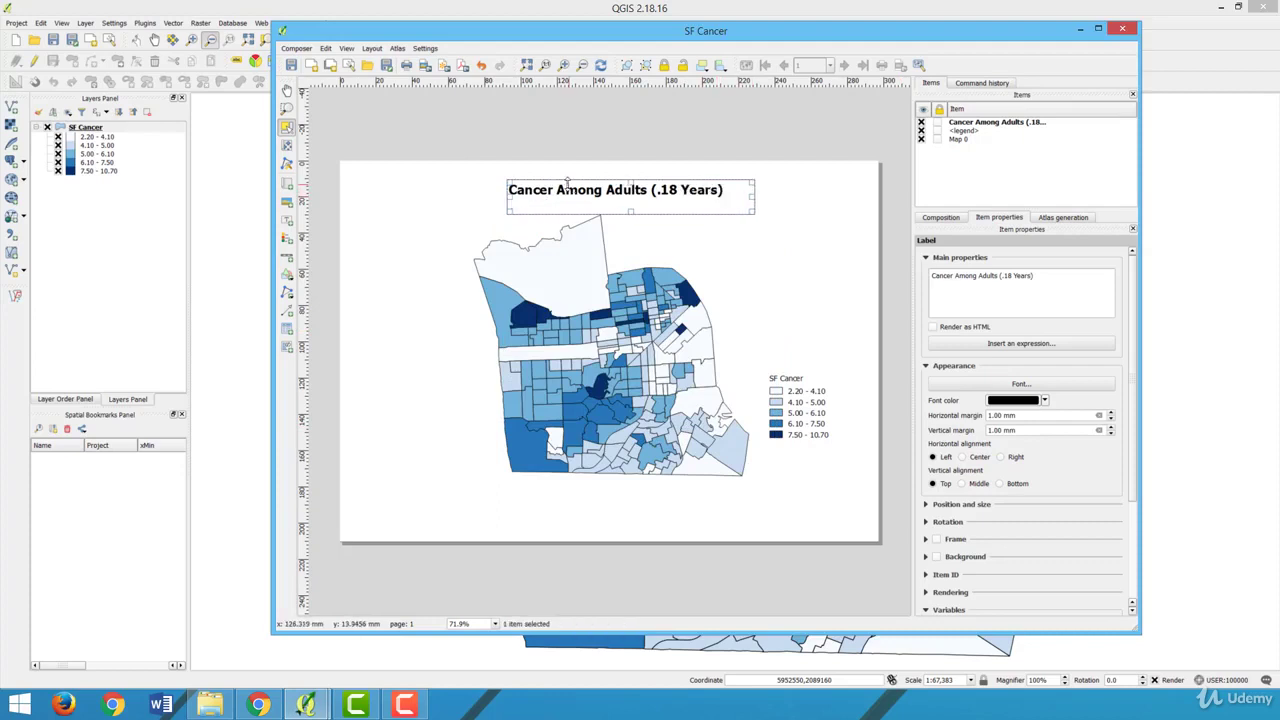
drag(631, 194, 617, 189)
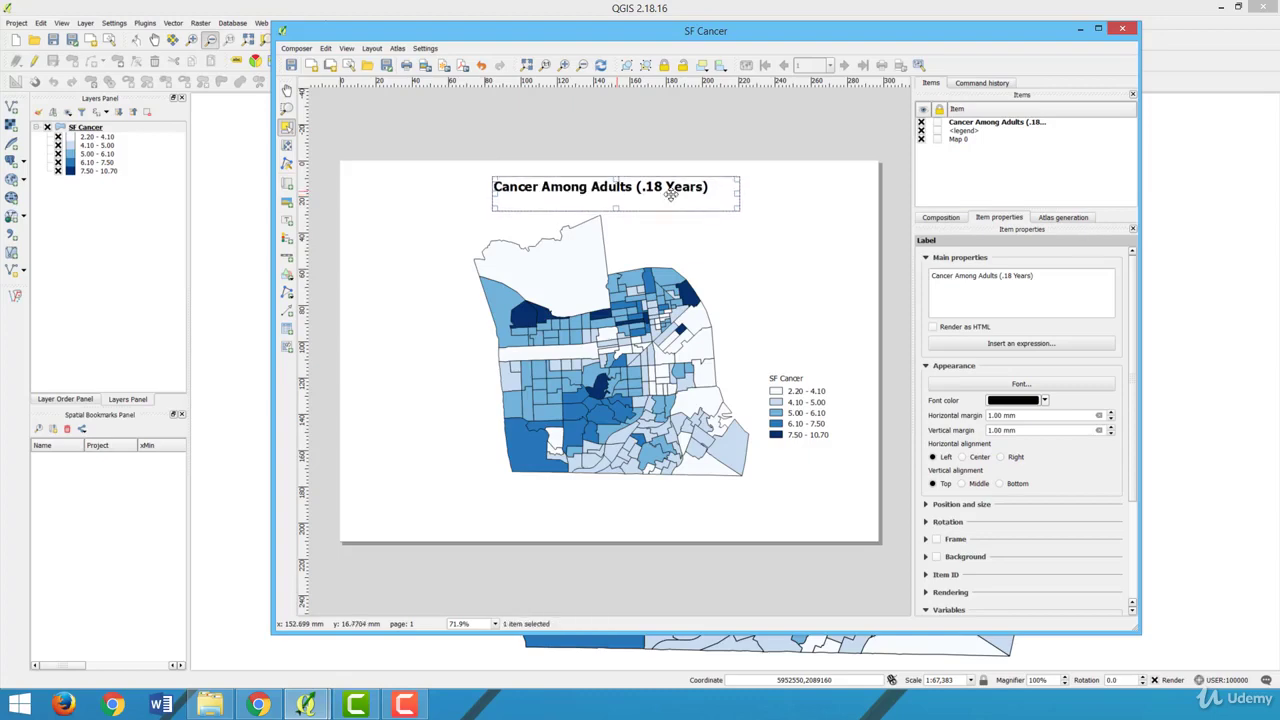
click(897, 191)
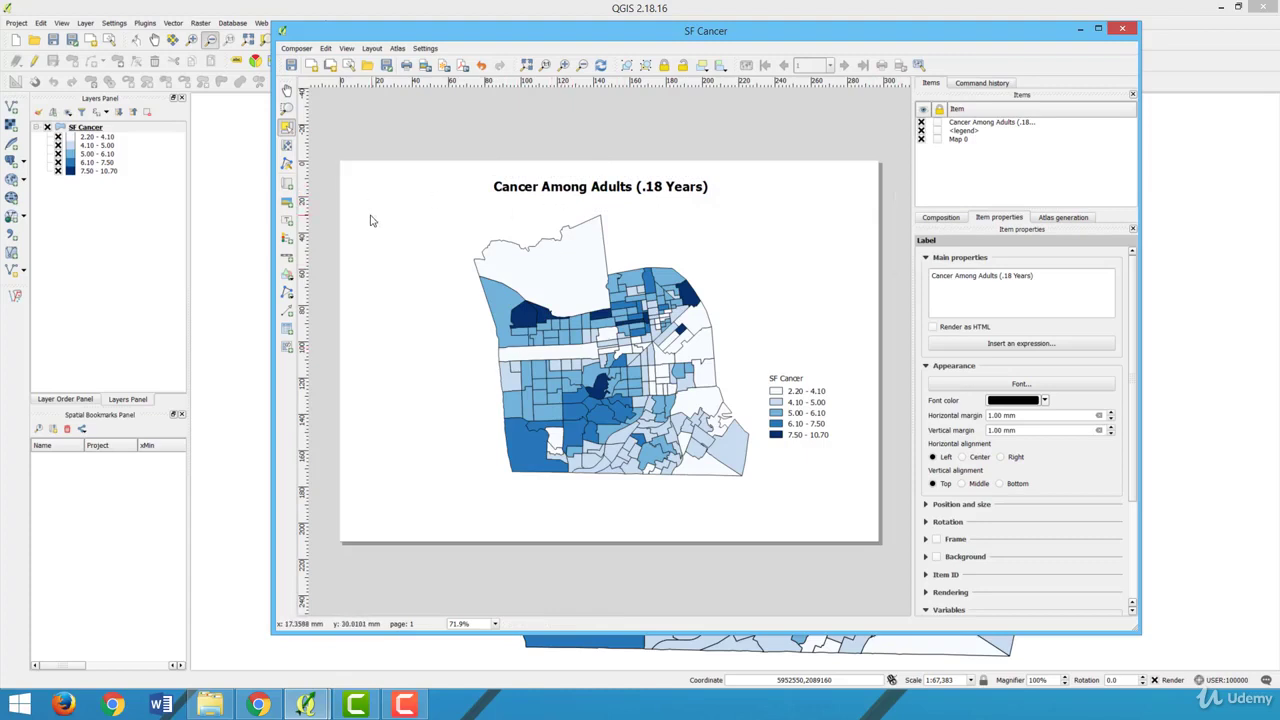
Change the title label's text to "Cancer Among Adults (gretear than or equal 18 years)".
click(675, 199)
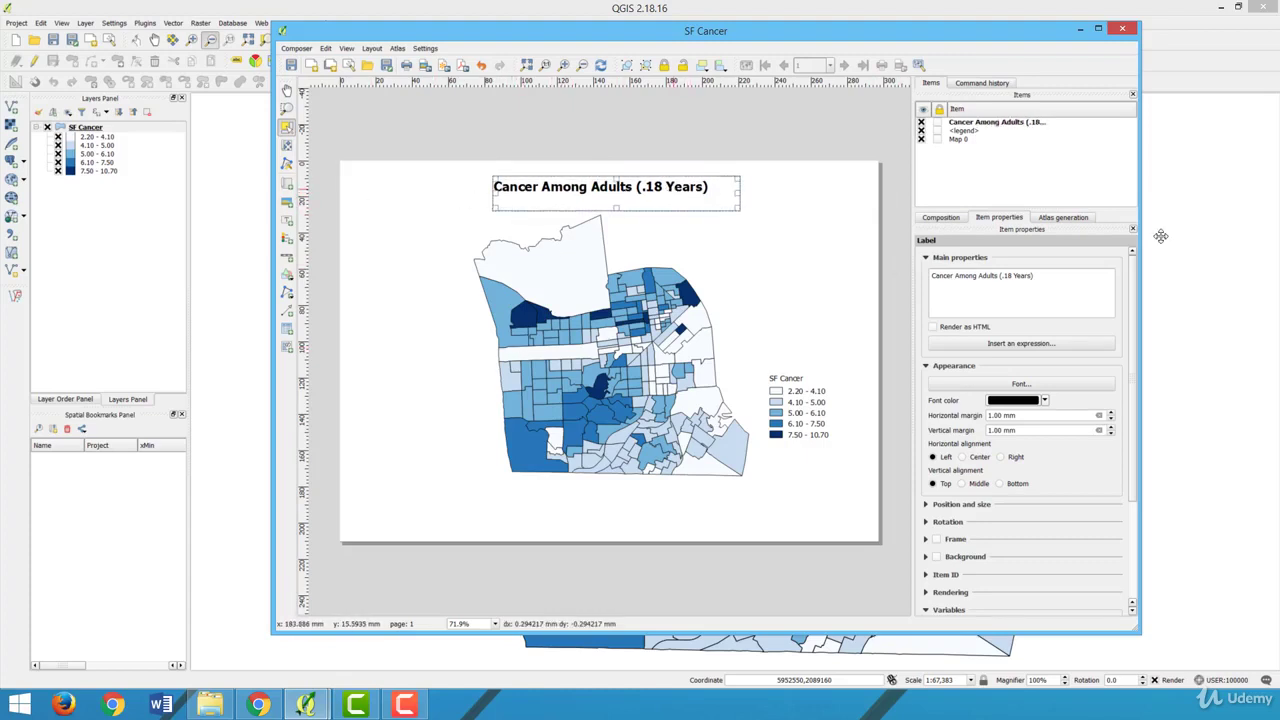
double_click(1009, 276)
key(BackSpace)
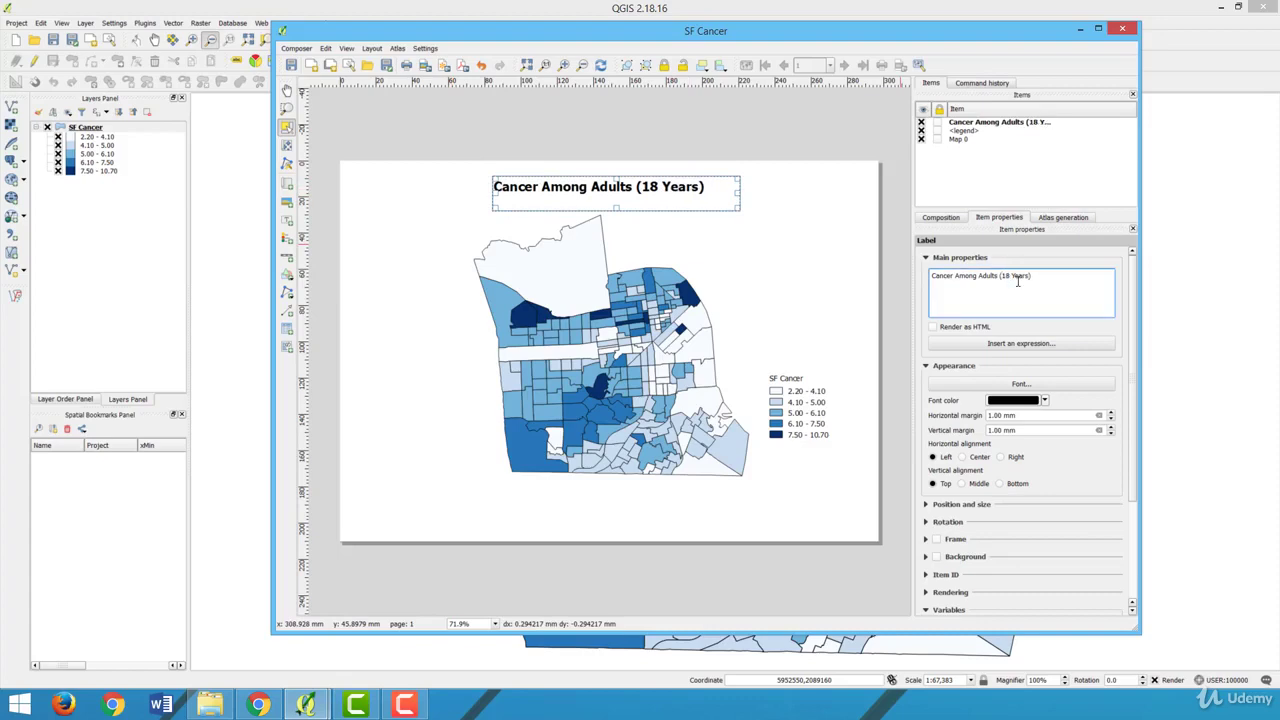
text(Gretear)
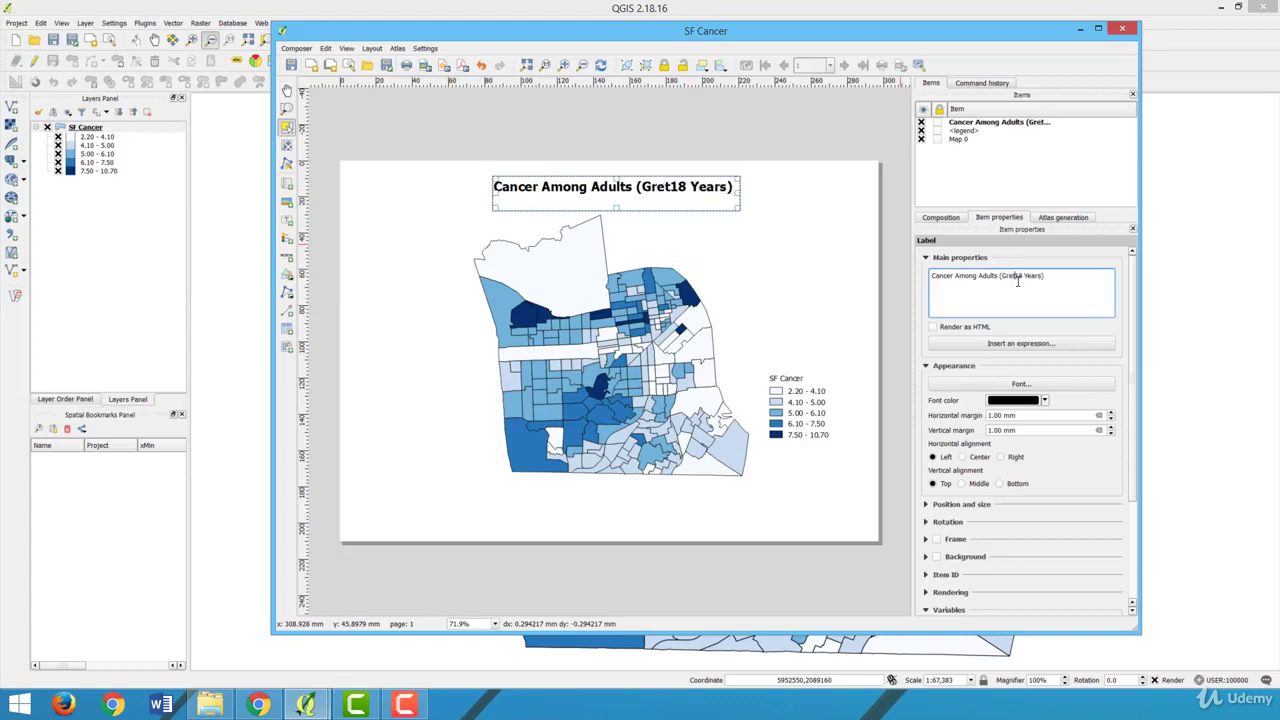
text( than or )
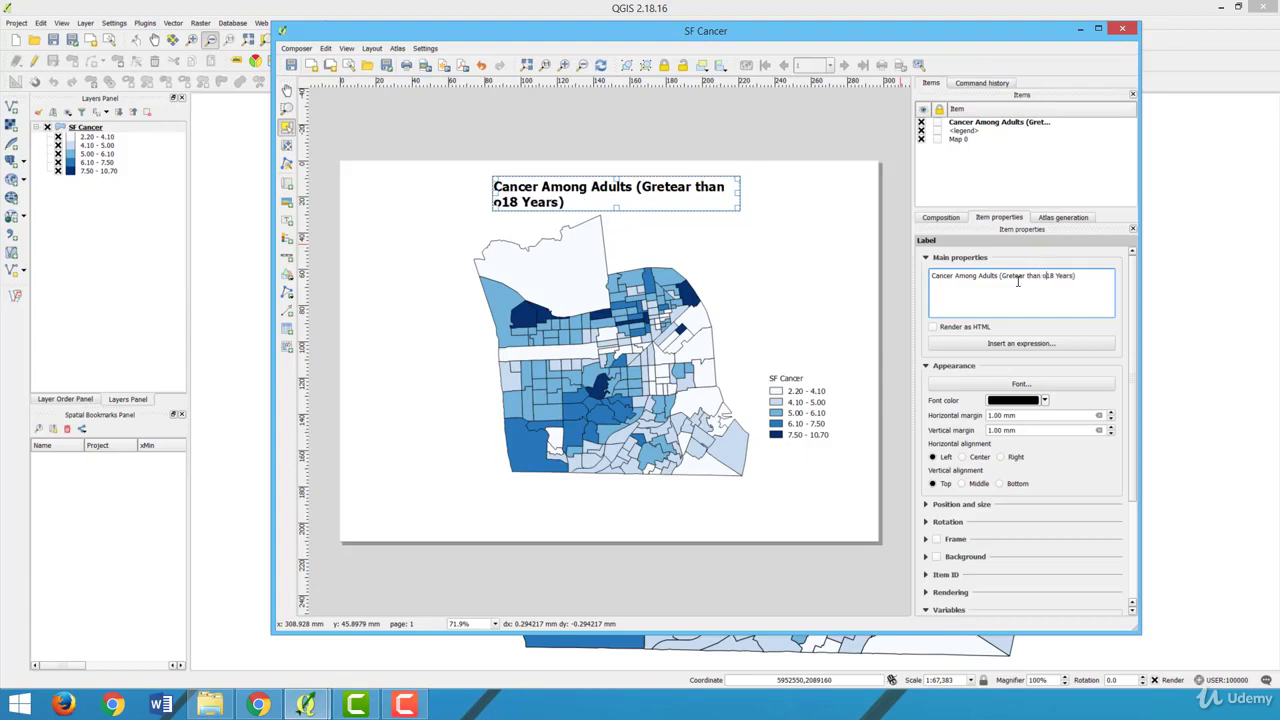
text(e)
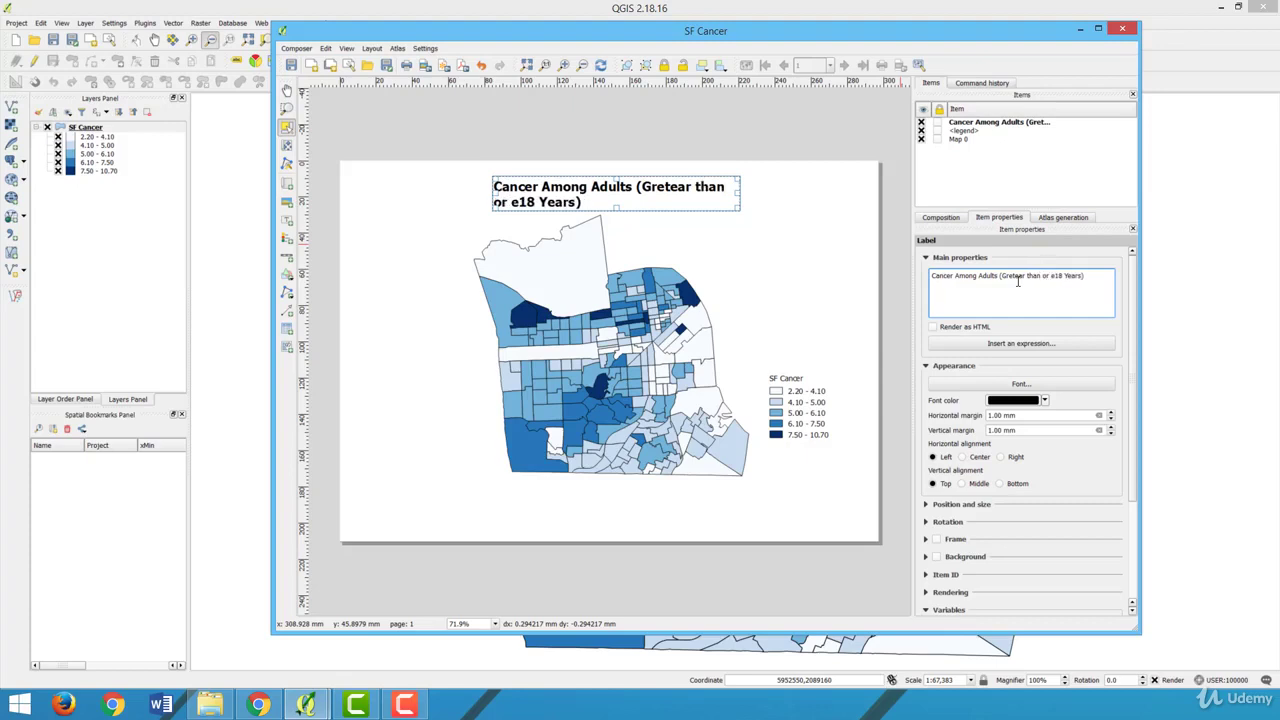
text(qual)
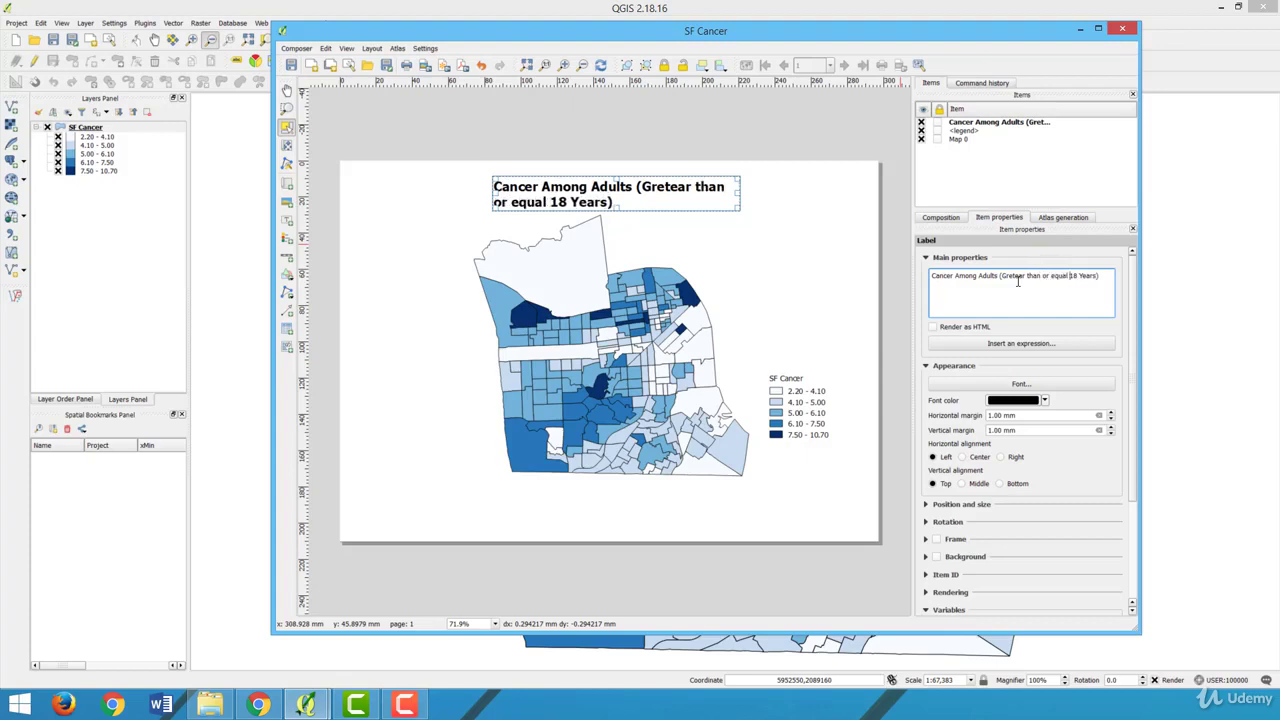
click(1084, 276)
key(BackSpace)
text(y)
key(BackSpace)
text(g)
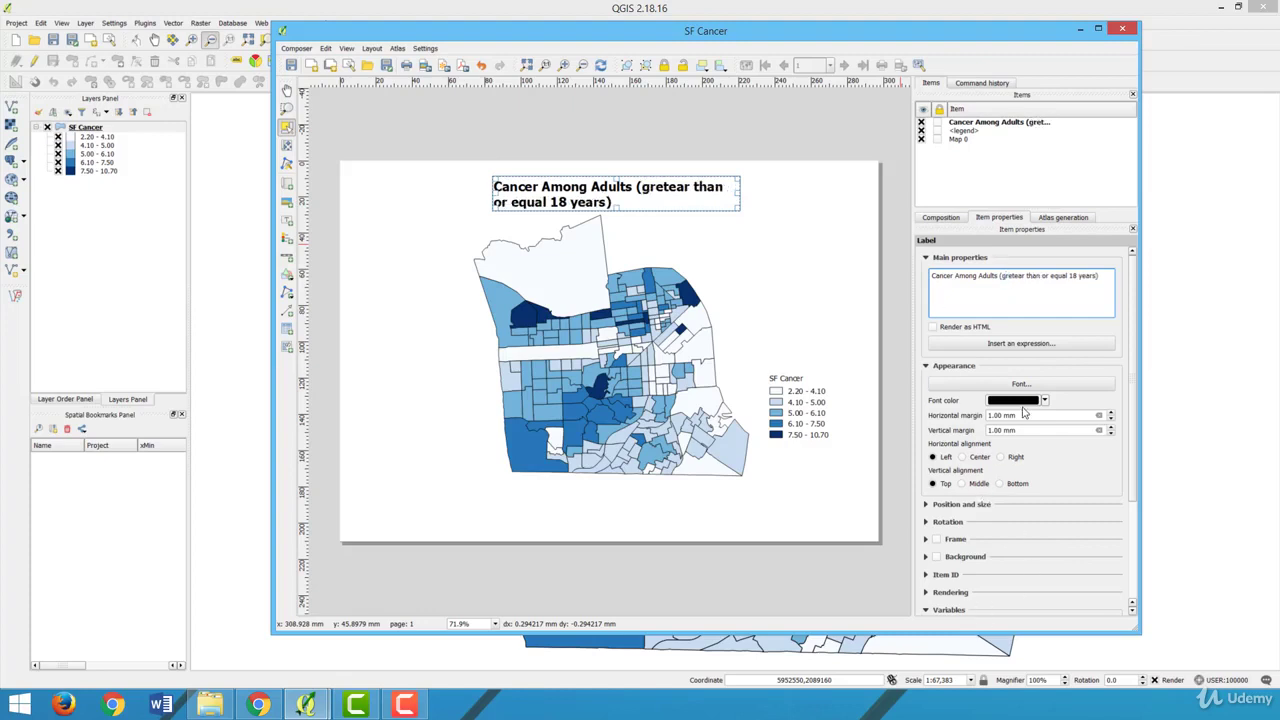
click(836, 253)
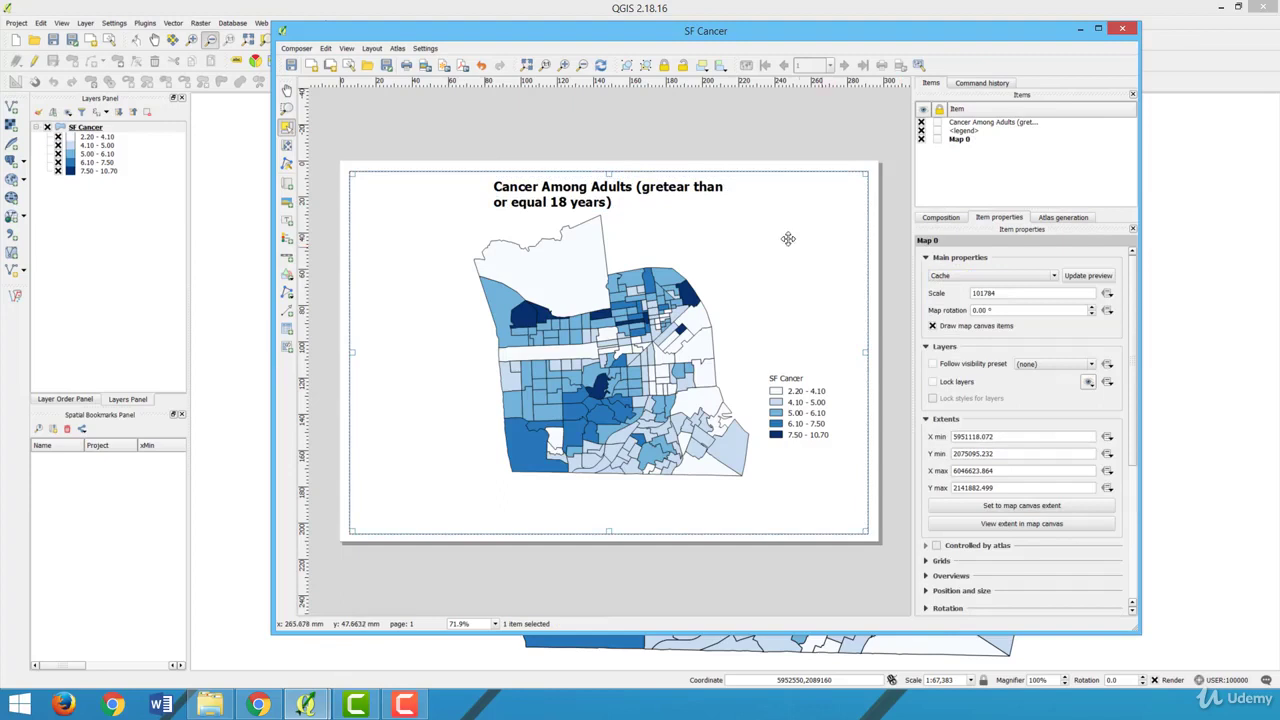
click(666, 200)
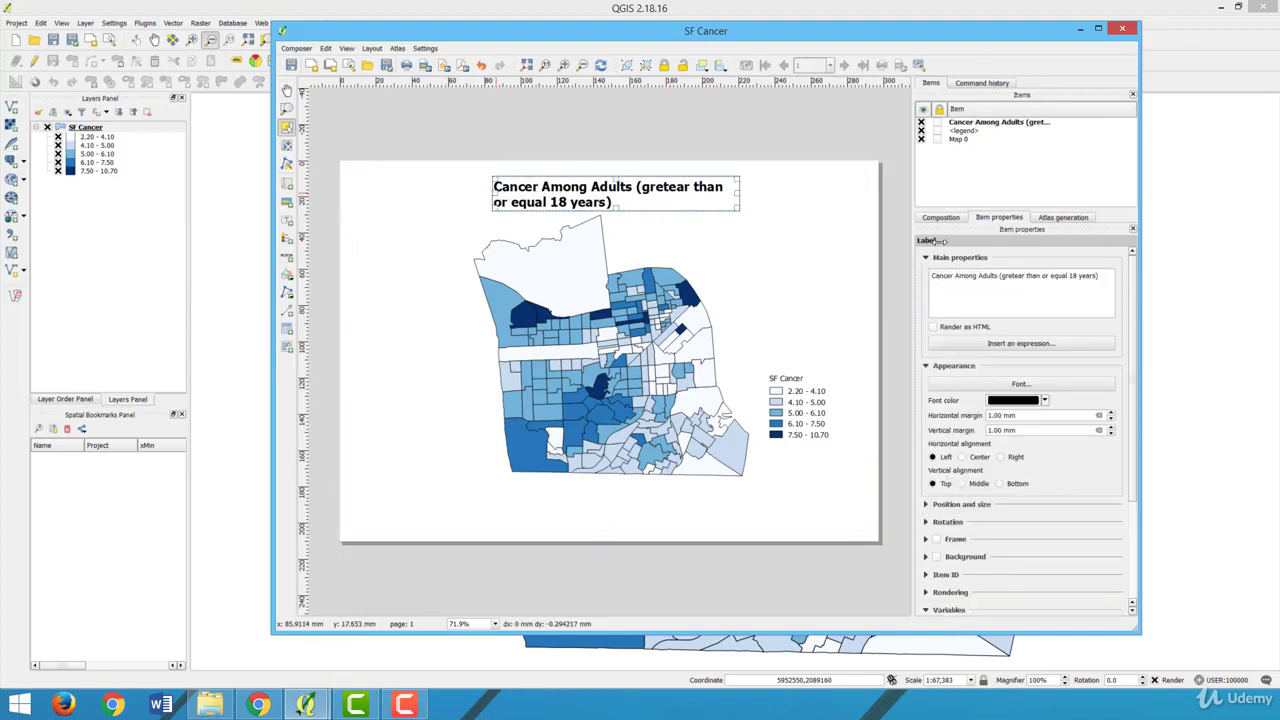
Widen the title label so its text fits on one line, and centre it above the map.
drag(492, 195, 462, 197)
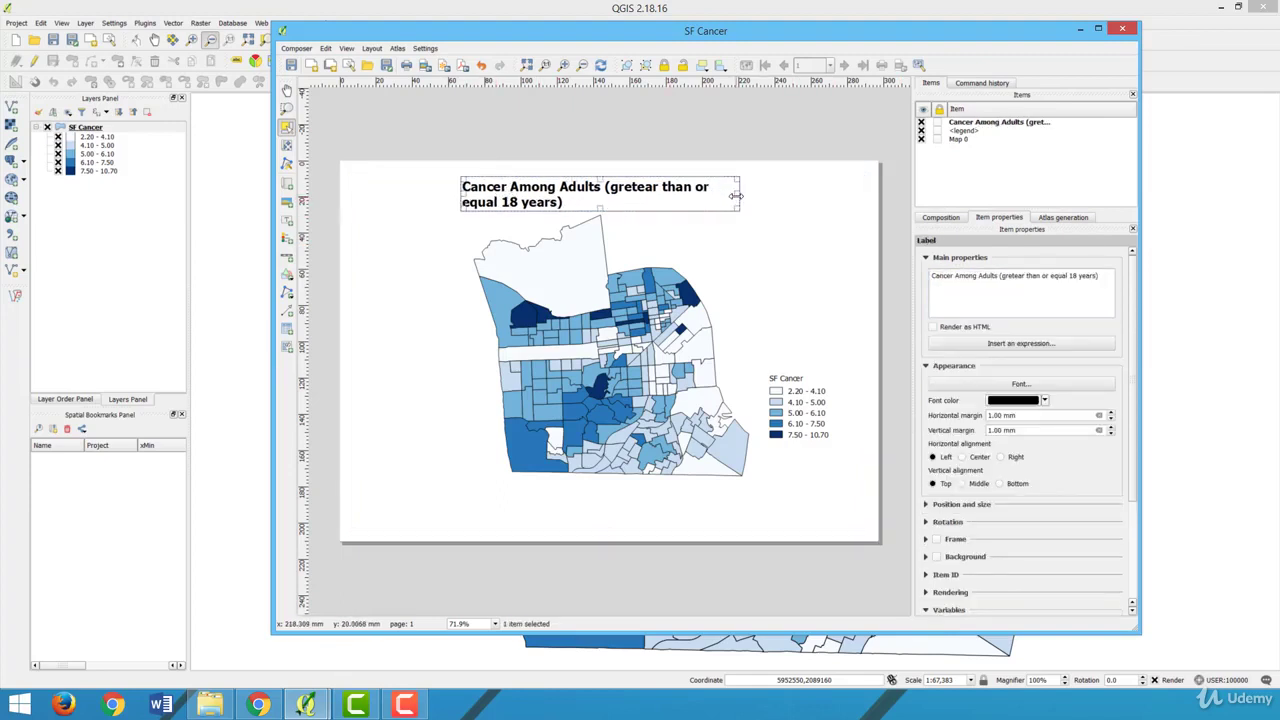
drag(740, 197, 850, 196)
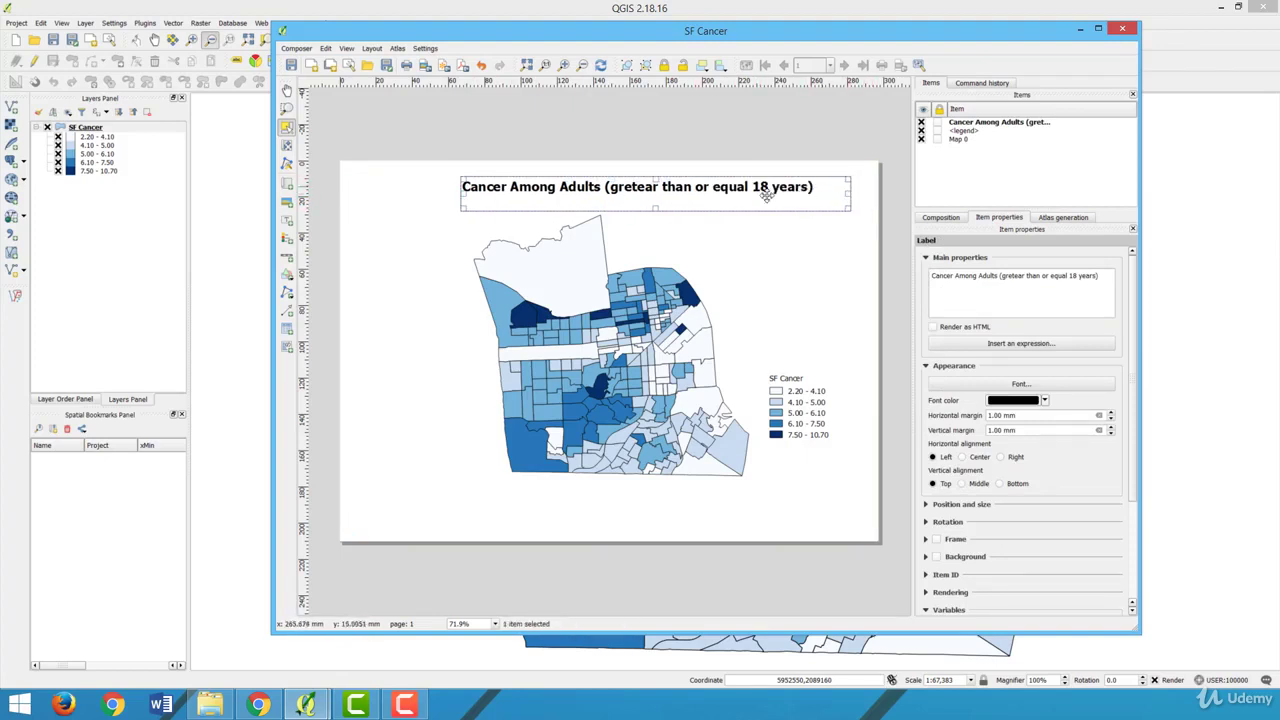
drag(758, 194, 732, 191)
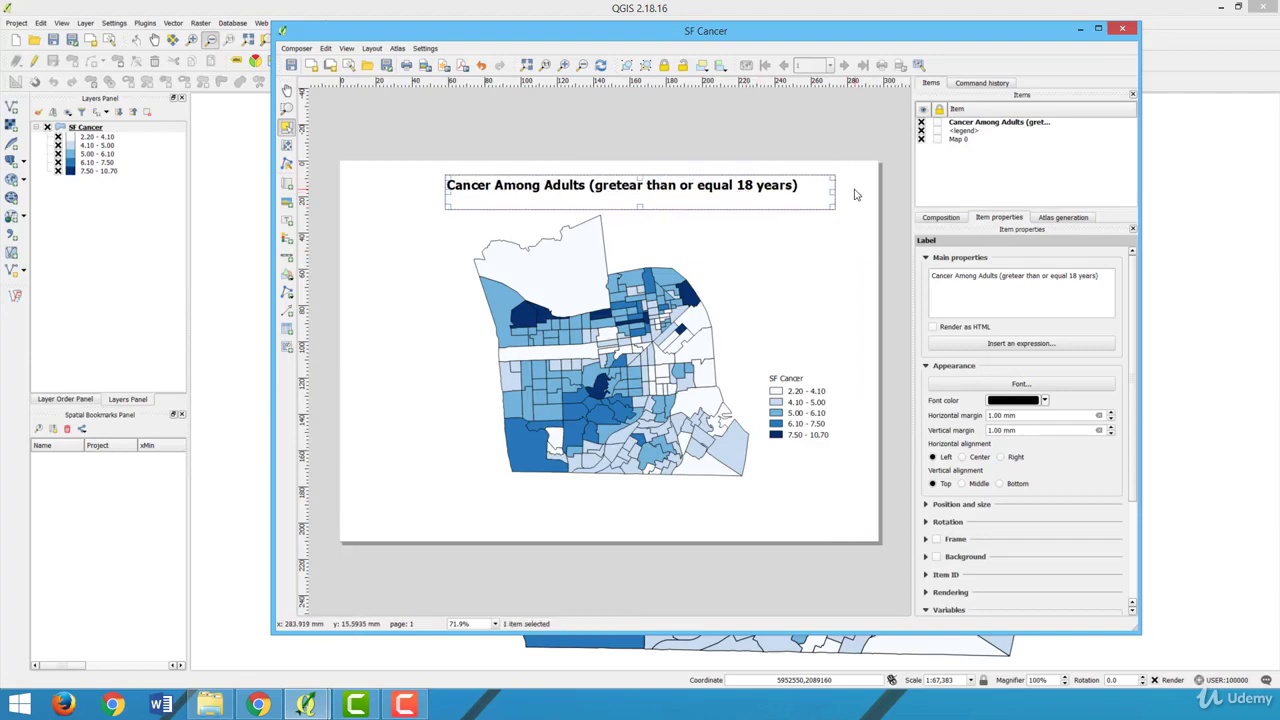
click(893, 184)
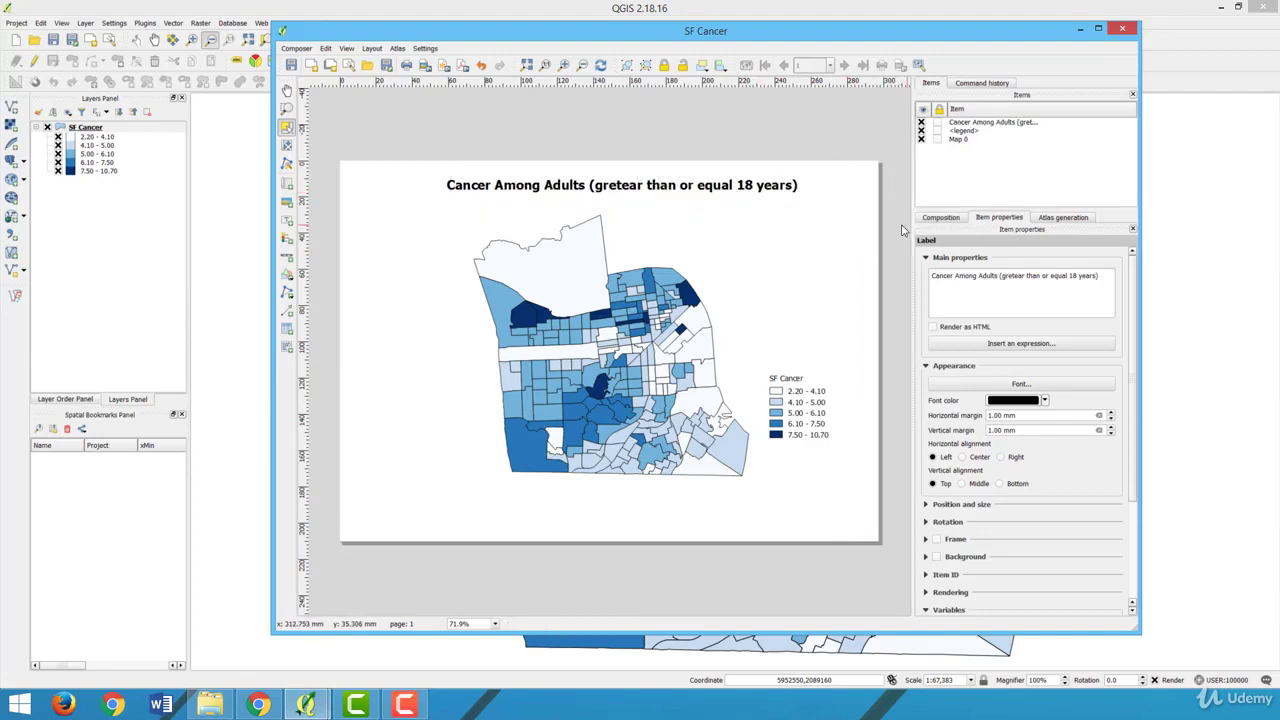
Add a scale bar to the composition in the blank area below the map.
click(370, 49)
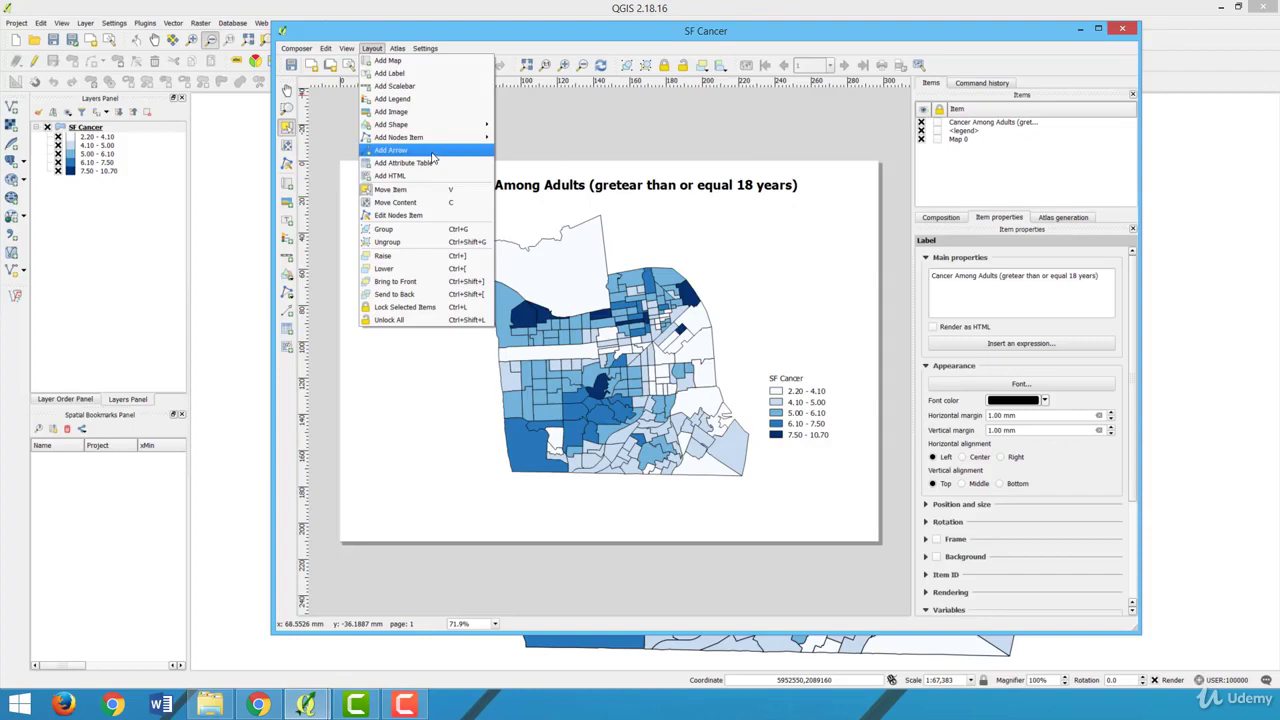
click(430, 86)
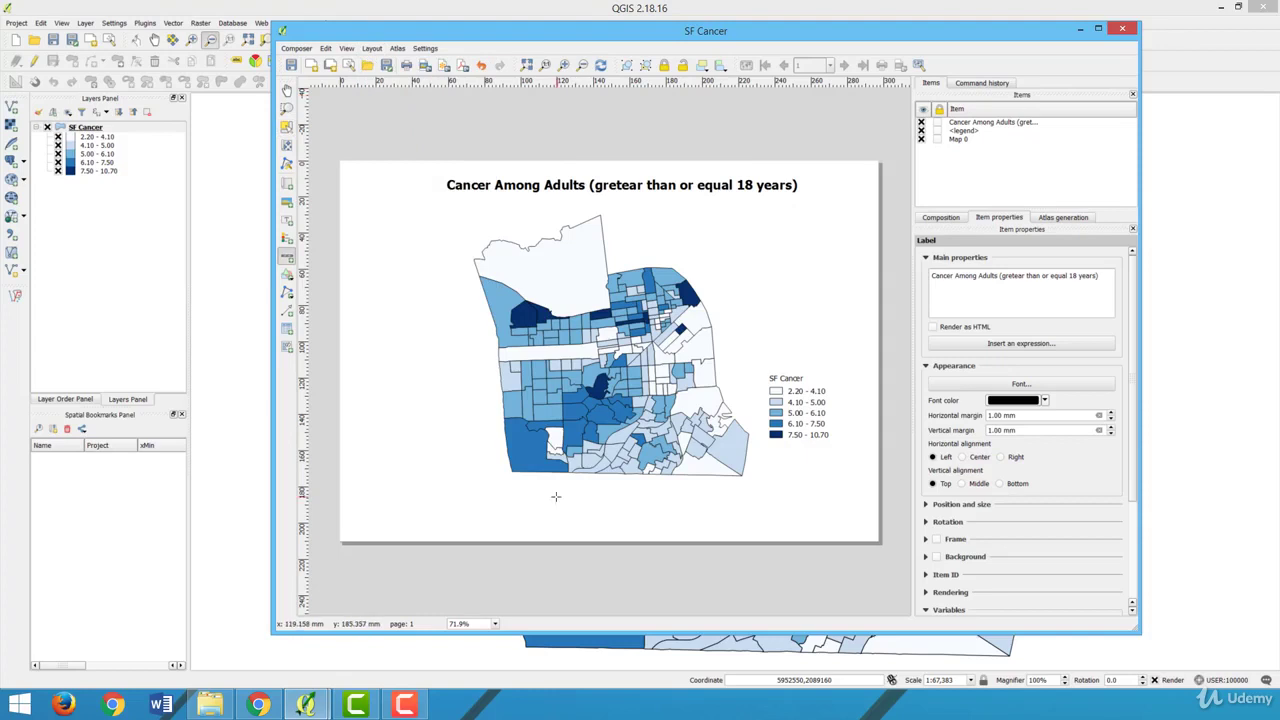
click(500, 503)
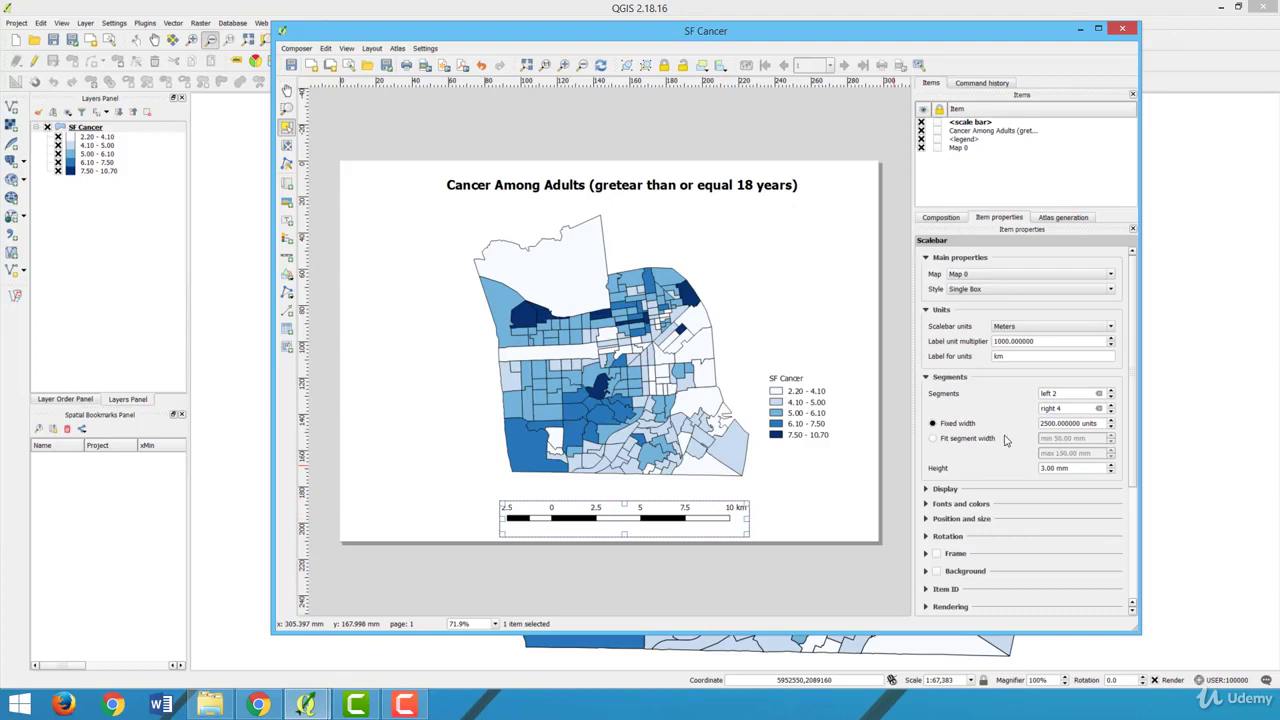
Set the scale bar's style to Line Ticks Up and its left segments to 0.
click(1108, 289)
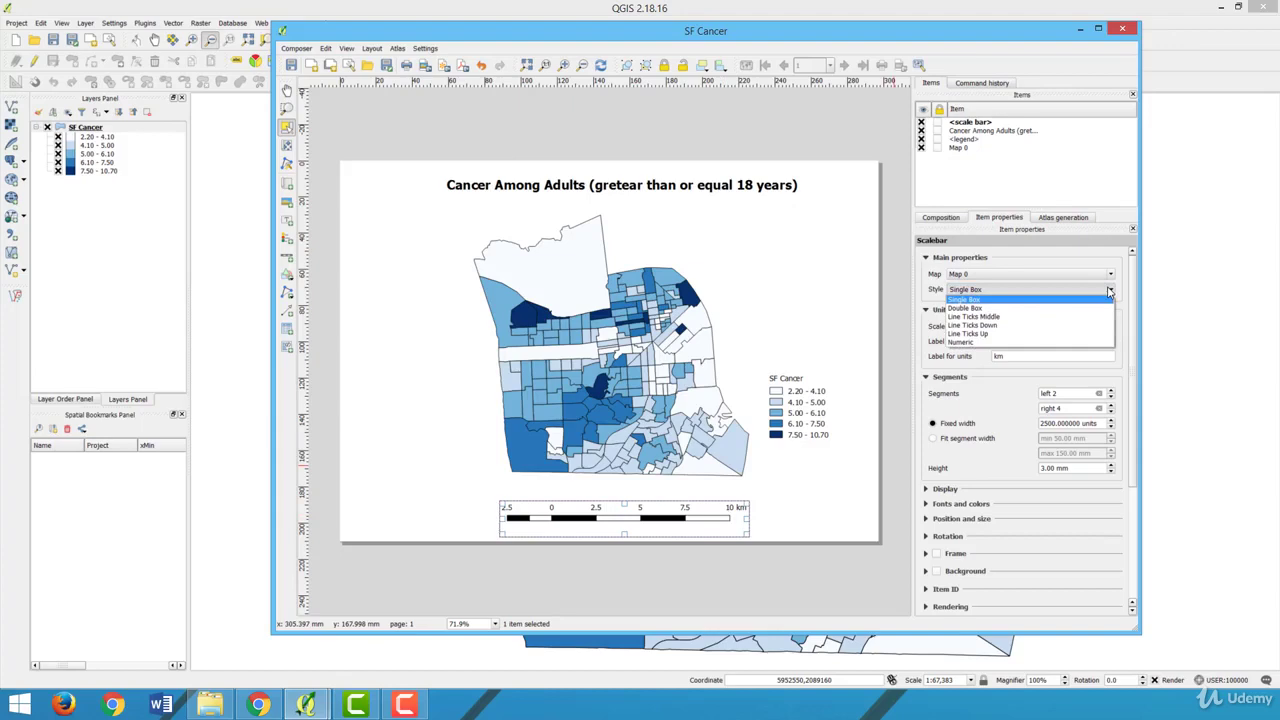
click(1018, 334)
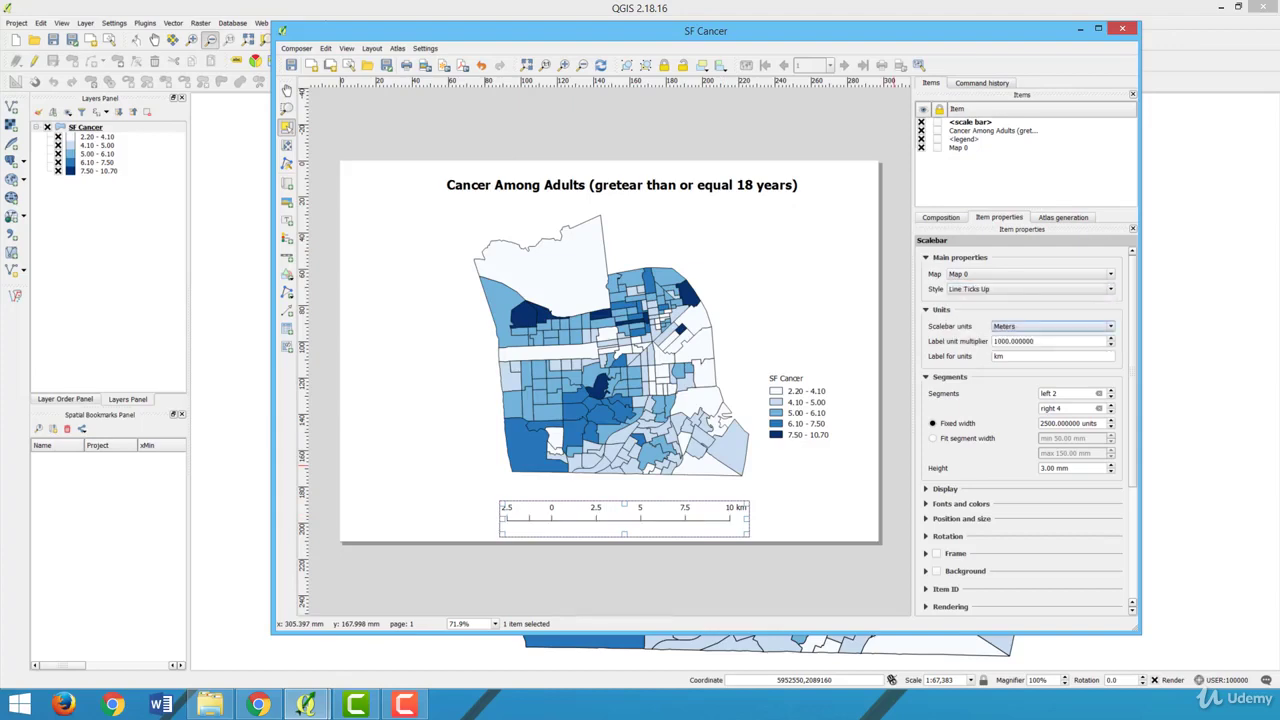
click(1099, 394)
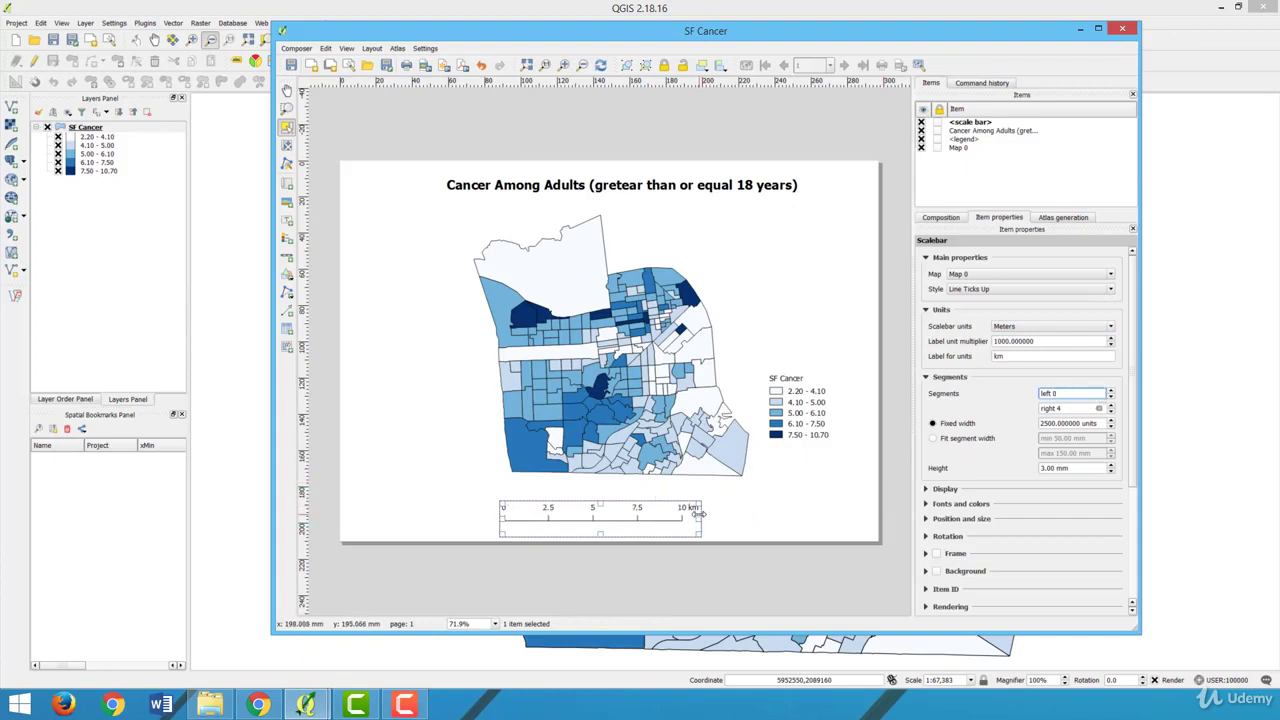
Move the scale bar slightly up and to the right so it sits centred beneath the map, and deselect it.
drag(637, 509, 668, 517)
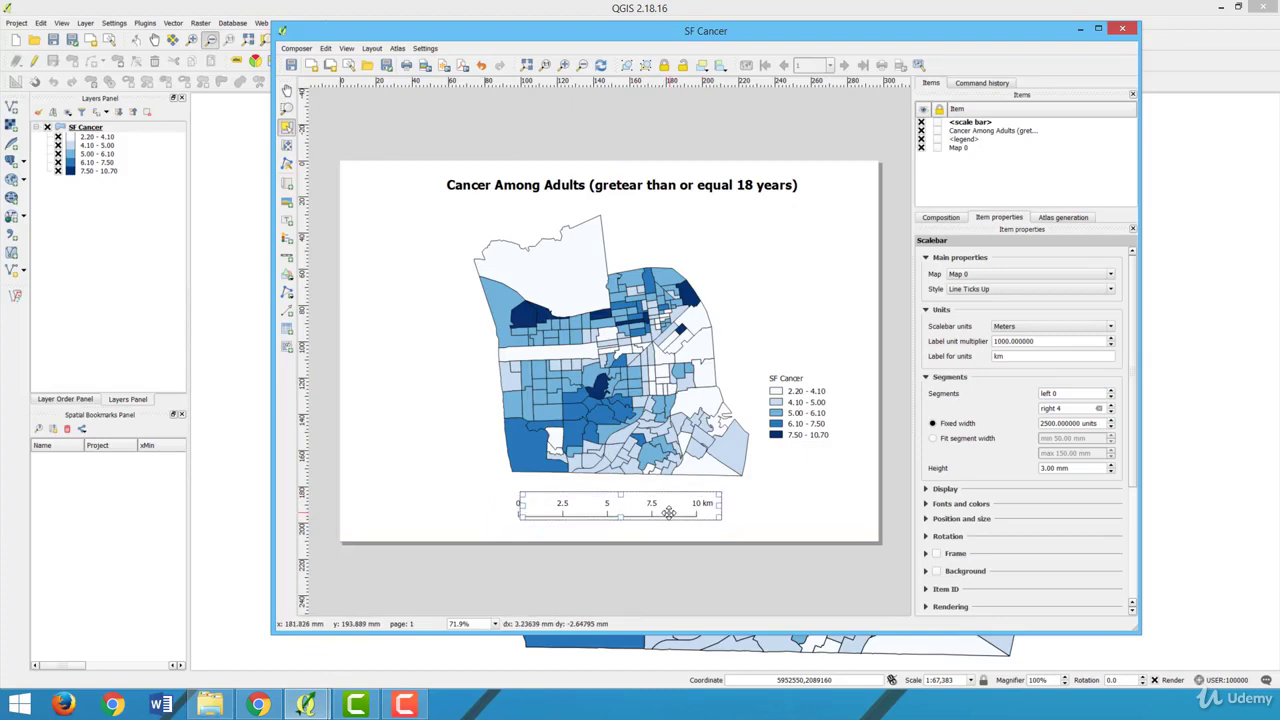
click(800, 518)
click(877, 489)
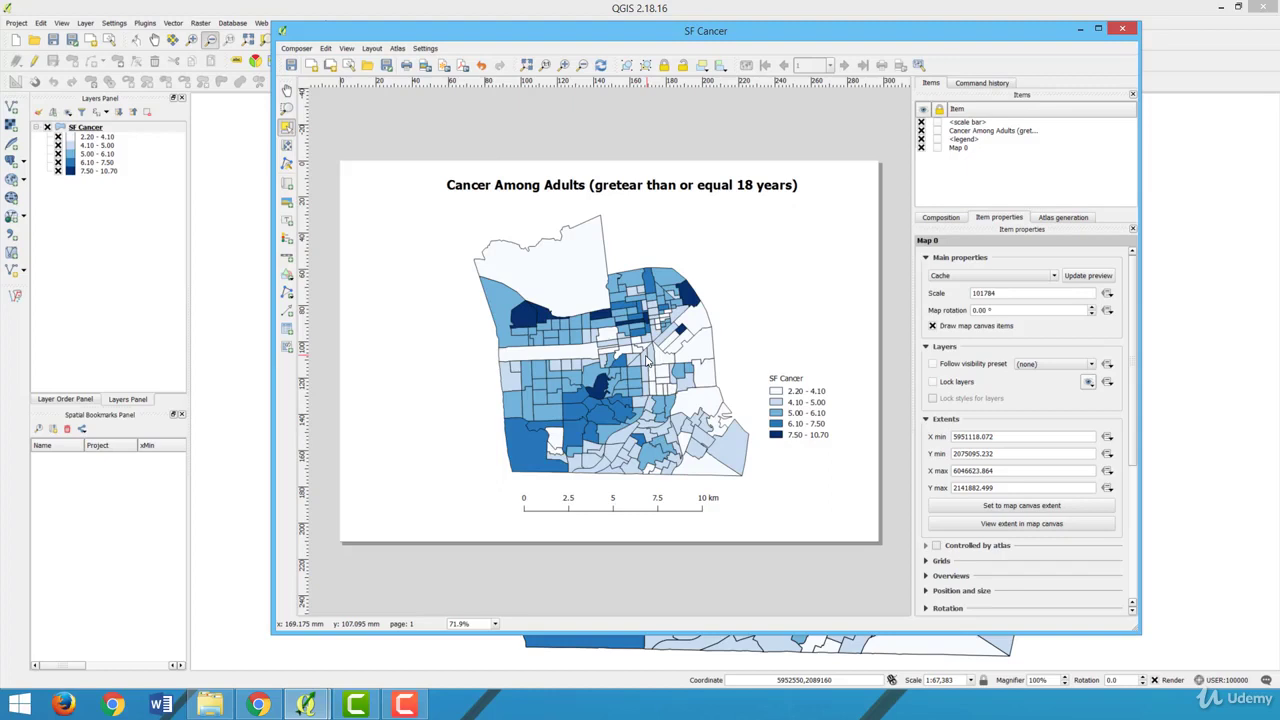
Start exporting the composition as an image and choose JPEG format (*.jpeg) as the file type.
click(297, 49)
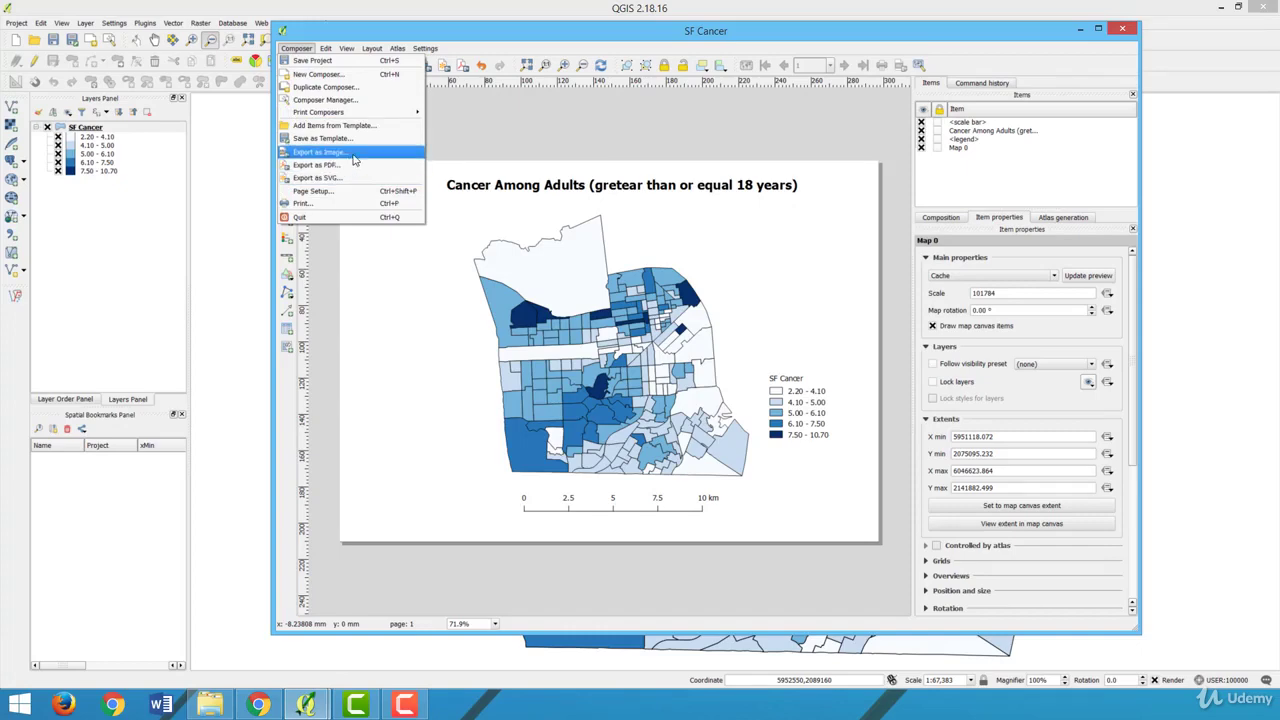
click(353, 154)
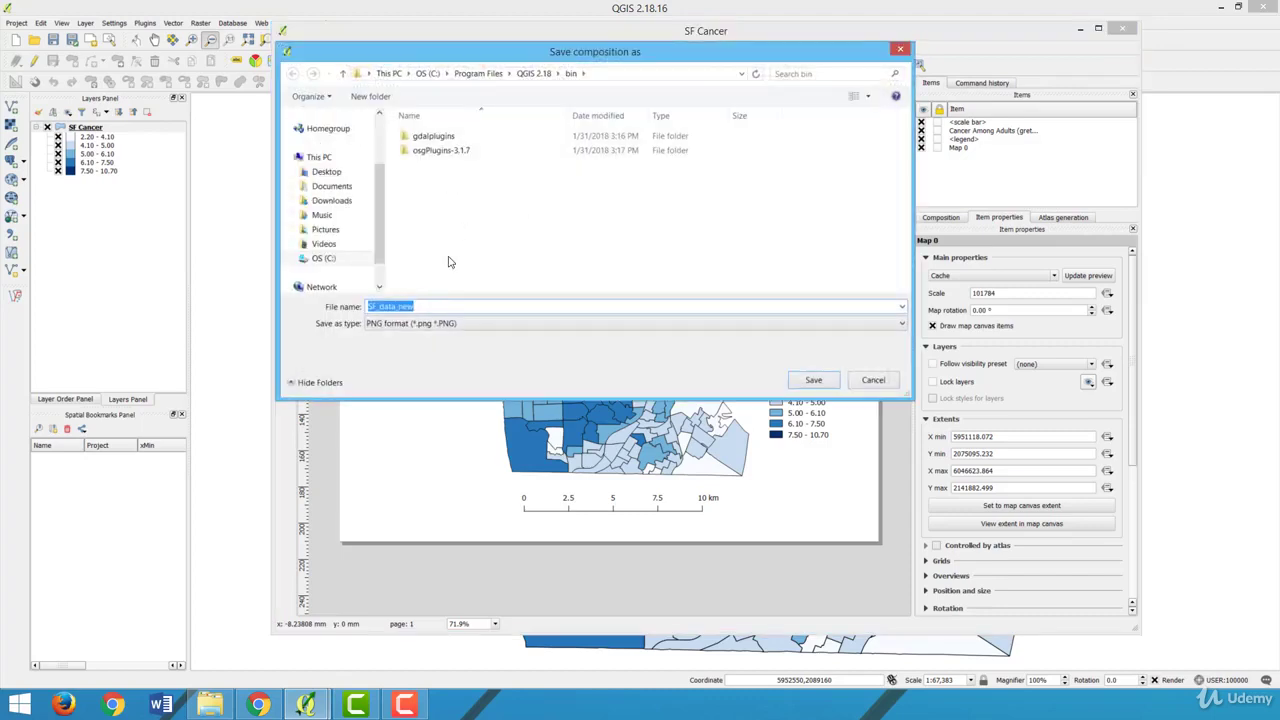
click(497, 326)
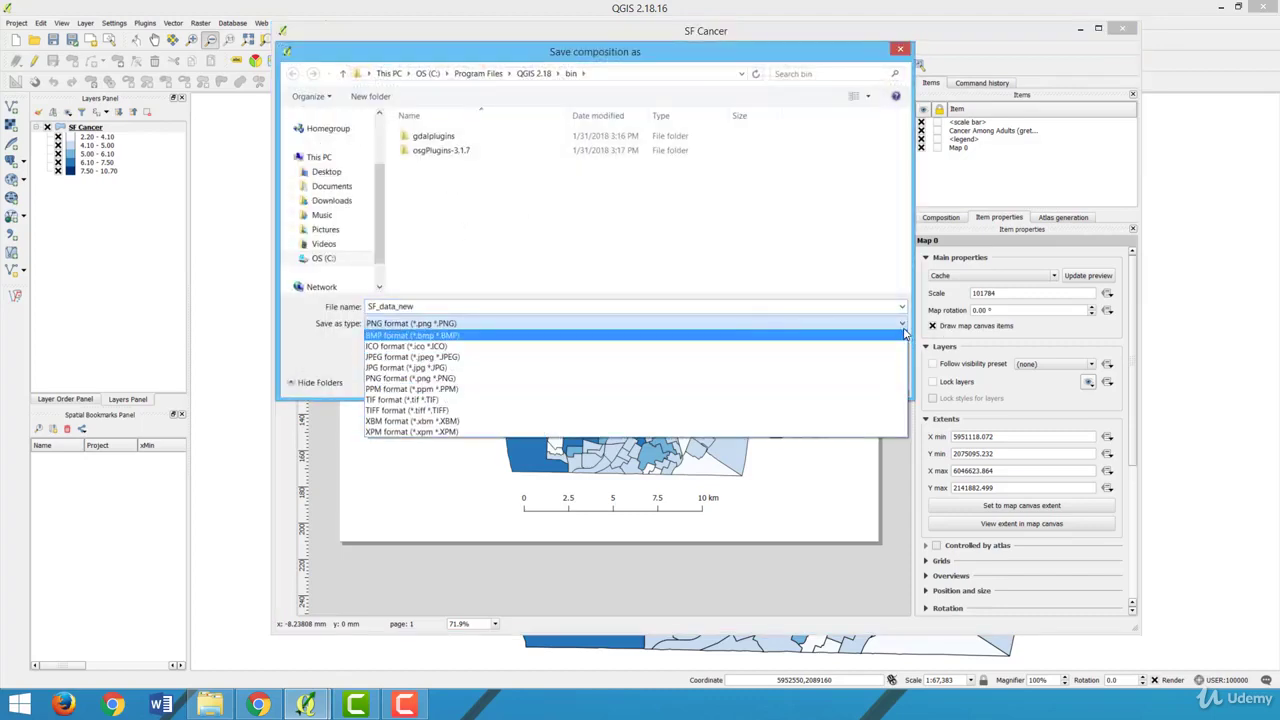
click(478, 364)
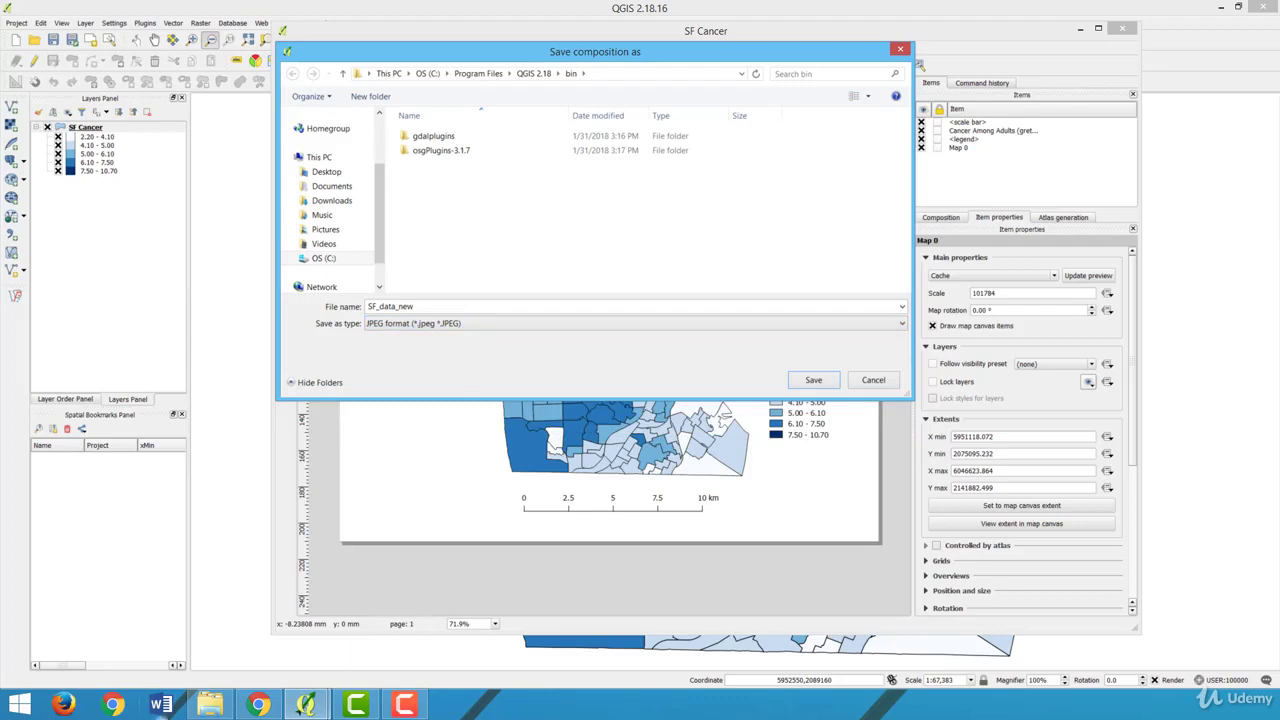
Copy the Choropleth Map folder's path from File Explorer and use it as the save location for the exported image.
click(210, 705)
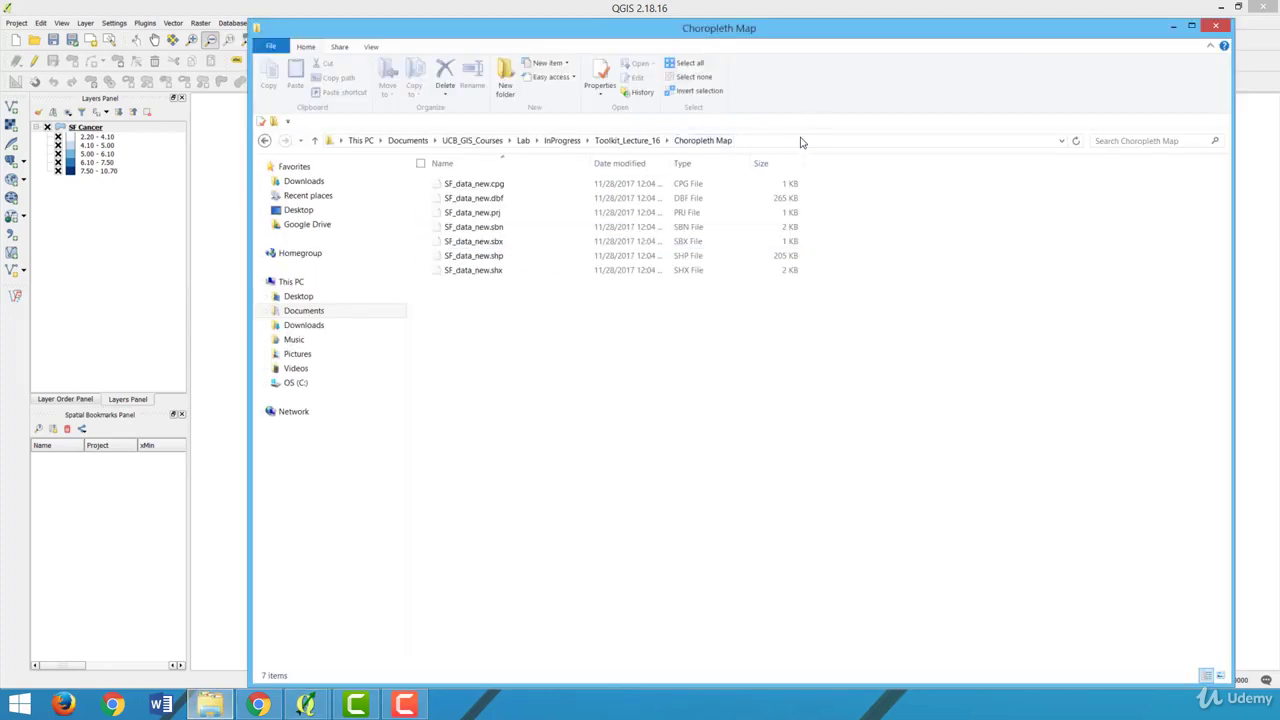
click(800, 141)
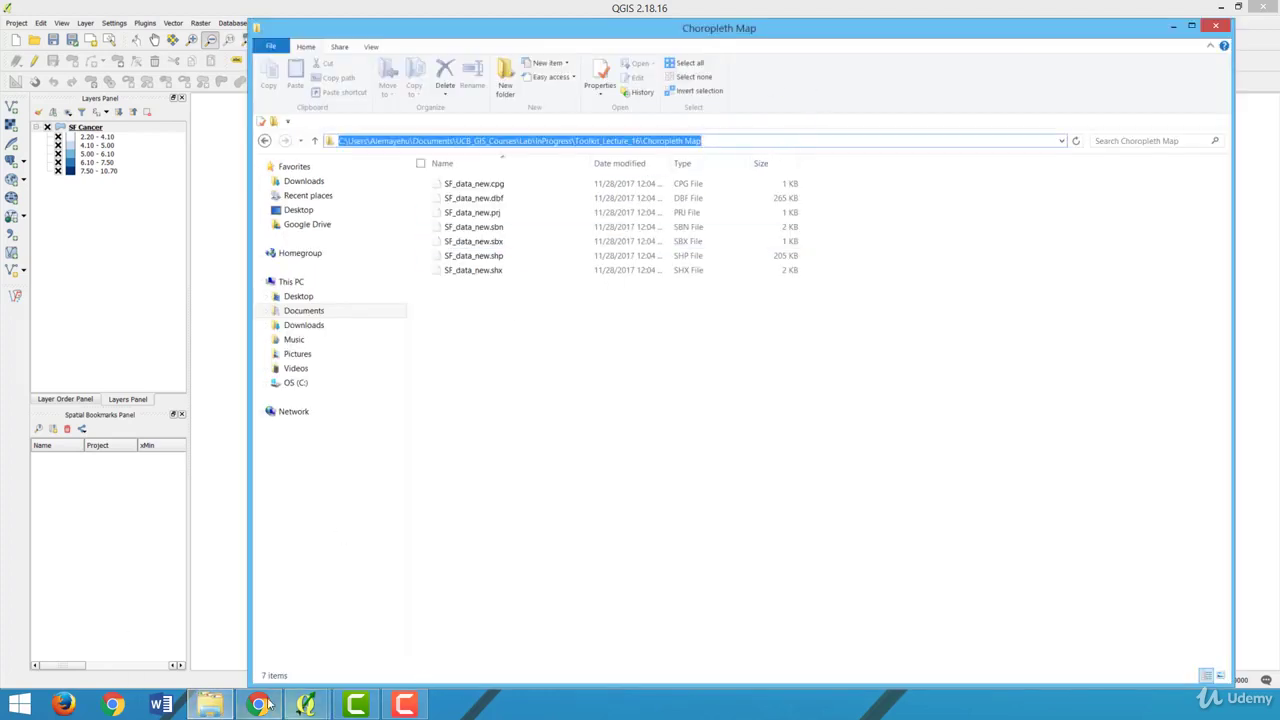
click(307, 705)
click(394, 632)
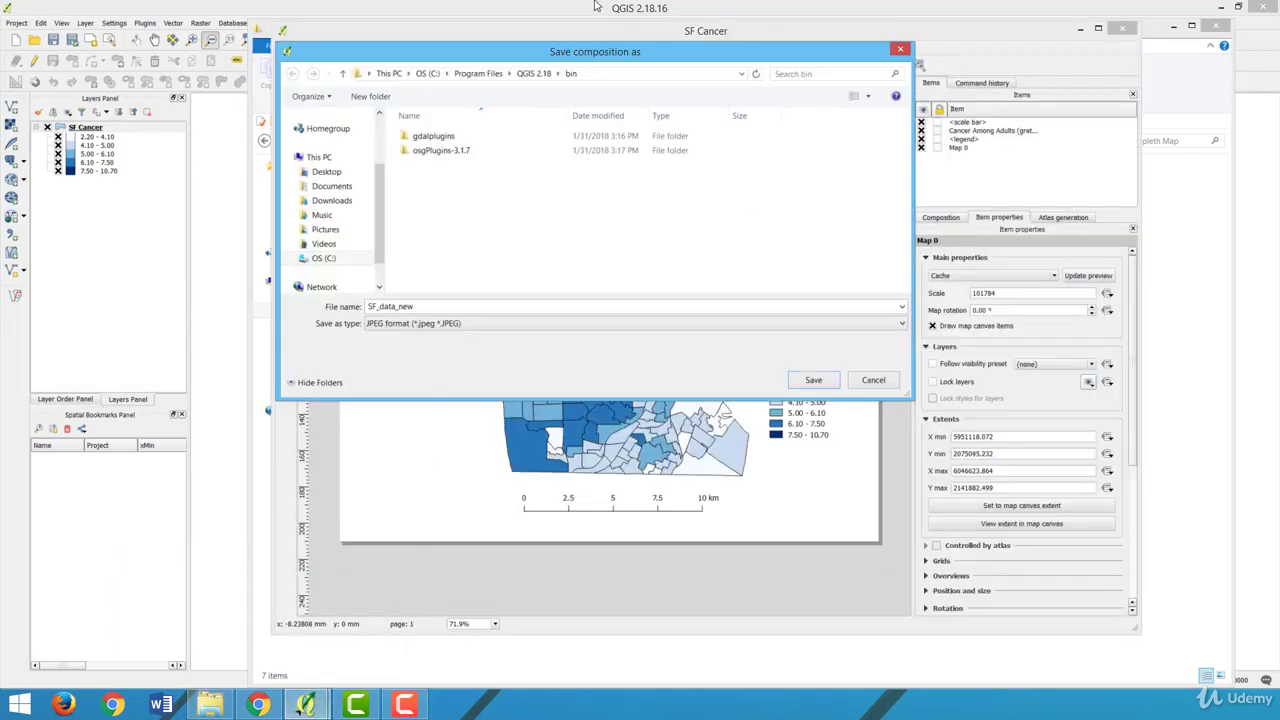
drag(467, 307, 165, 236)
key(BackSpace)
key(ctrl+v)
key(Return)
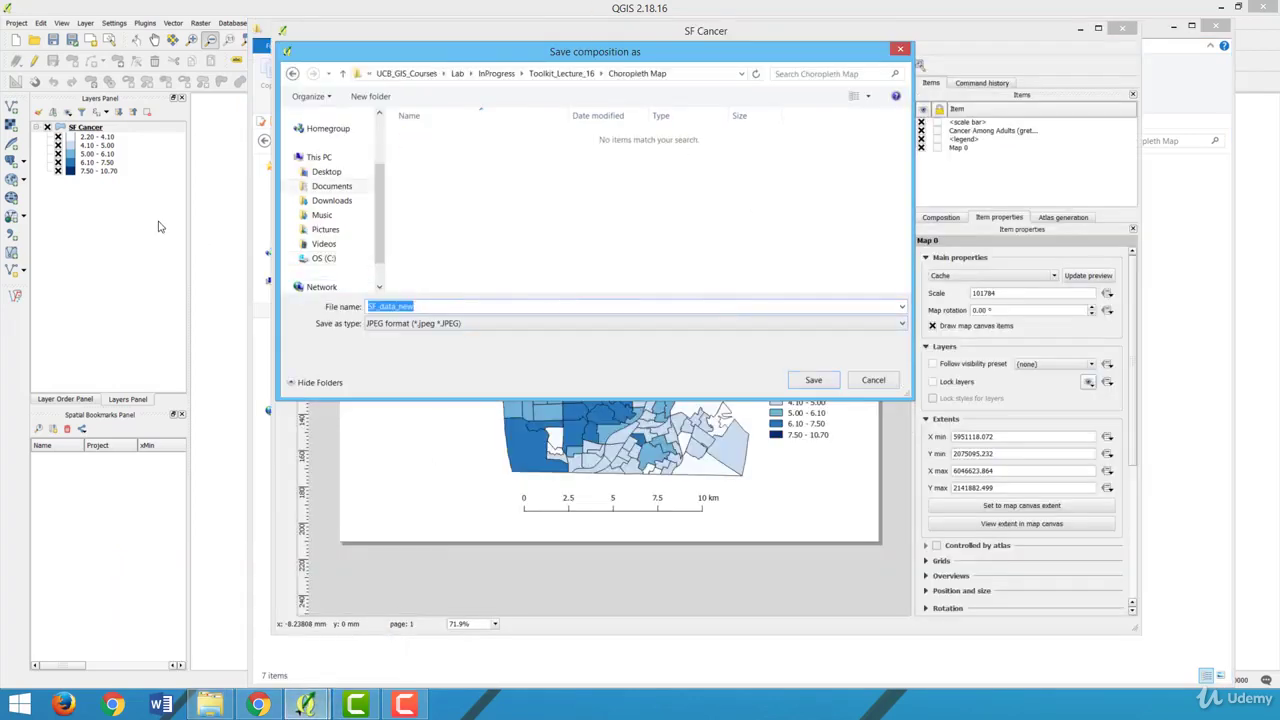
Name the image file SF_Cancer and save it with the export resolution and page size left as offered.
key(Right)
key(Left)
key(Left)
key(Left)
key(Left)
key(Left)
key(Left)
key(Left)
key(Left)
text(A)
key(BackSpace)
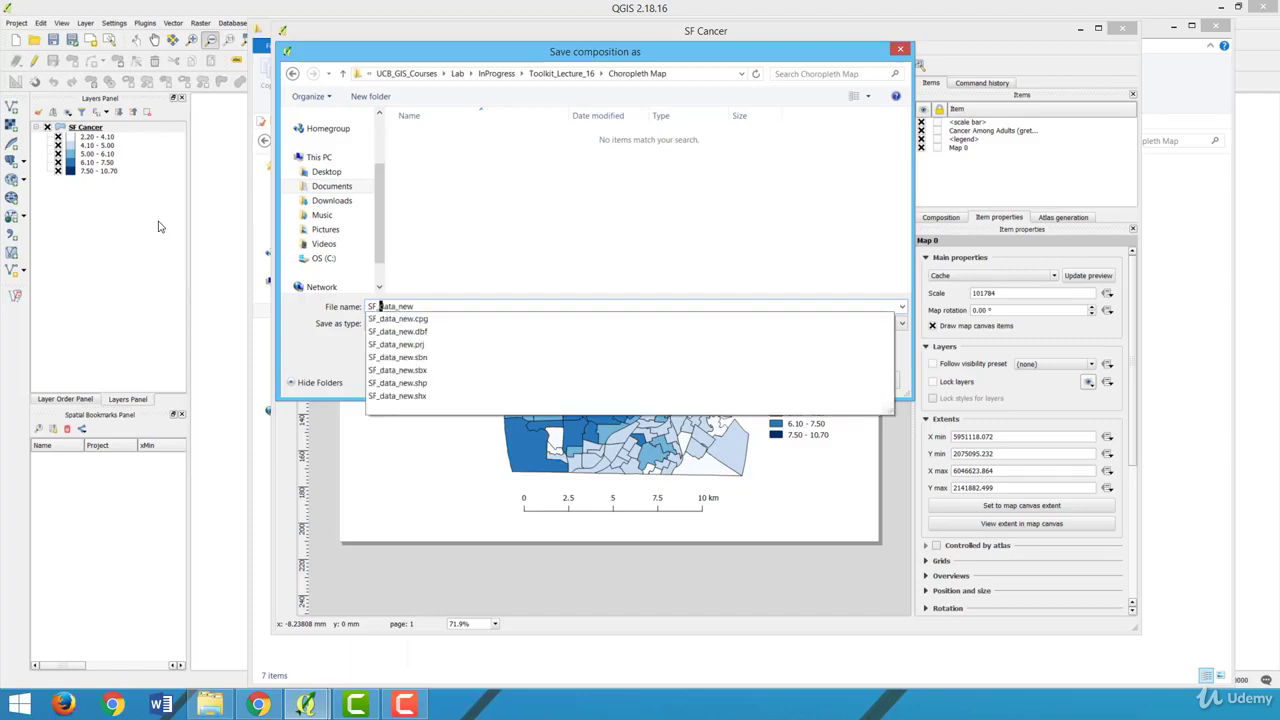
text(Cancer)
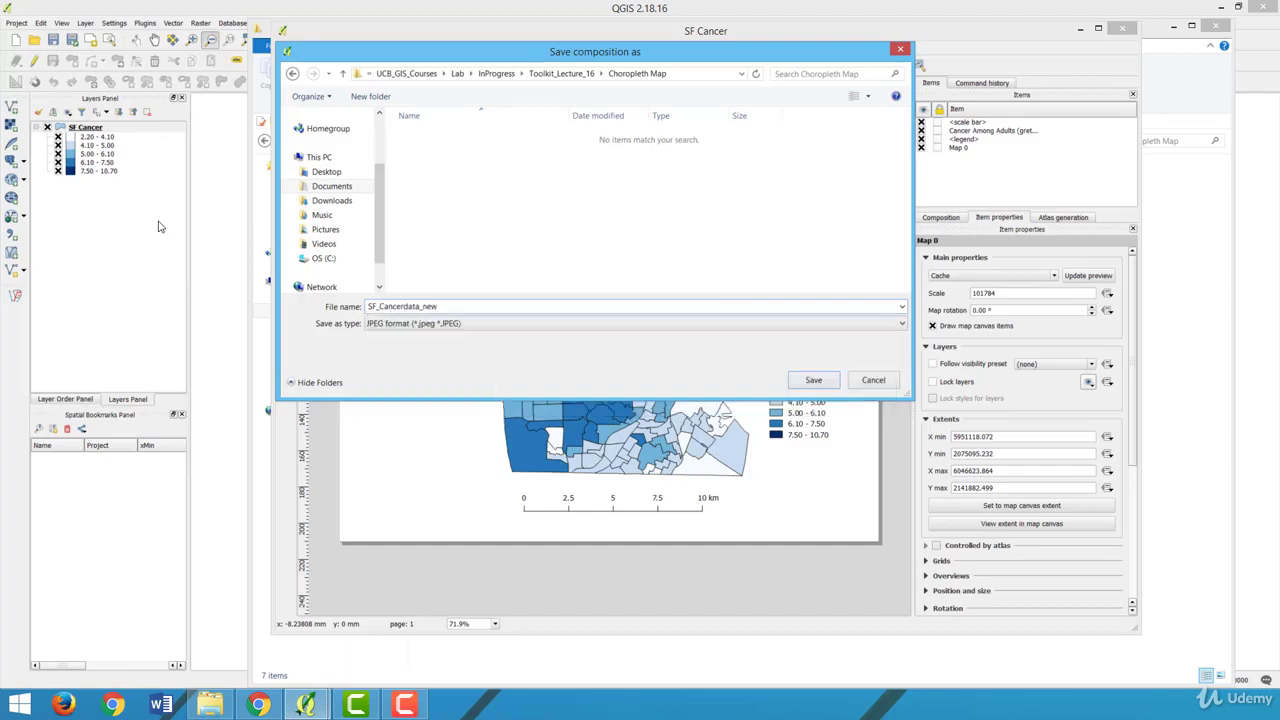
key(Delete)
key(Delete)
key(Delete)
key(Return)
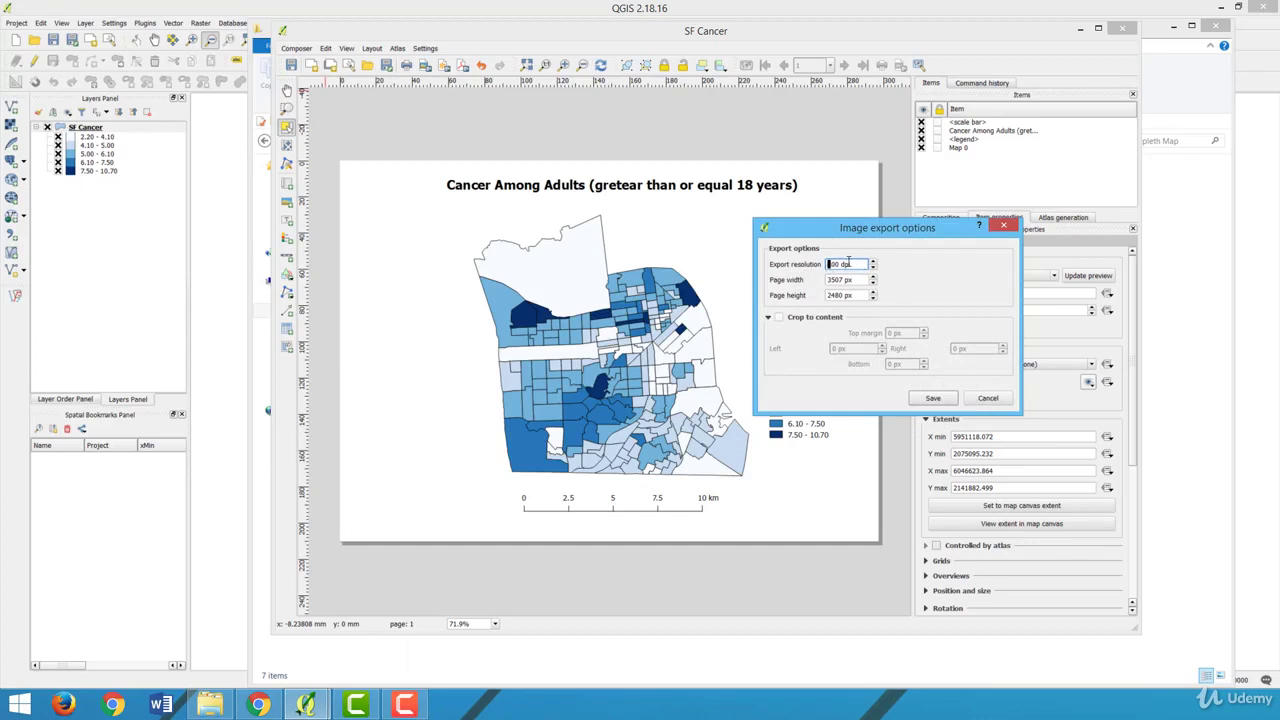
click(934, 399)
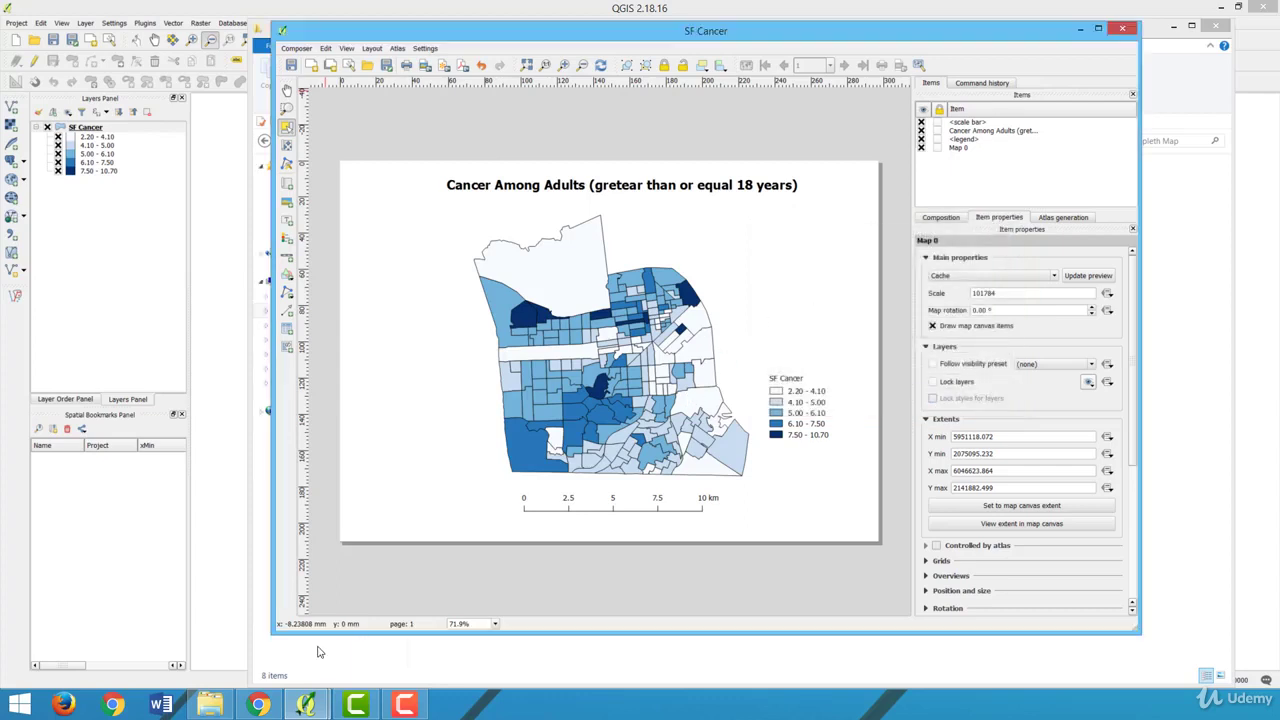
Switch to the Choropleth Map folder in File Explorer to check the exported SF_Cancer image.
click(224, 711)
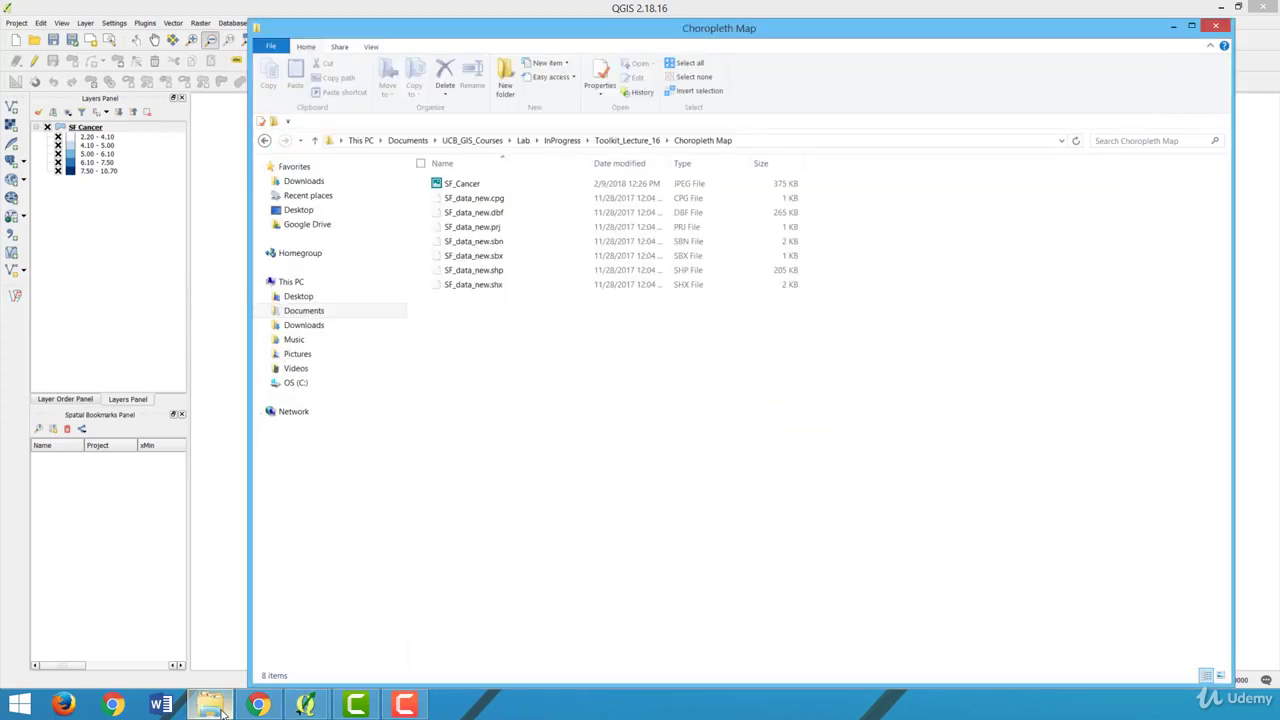